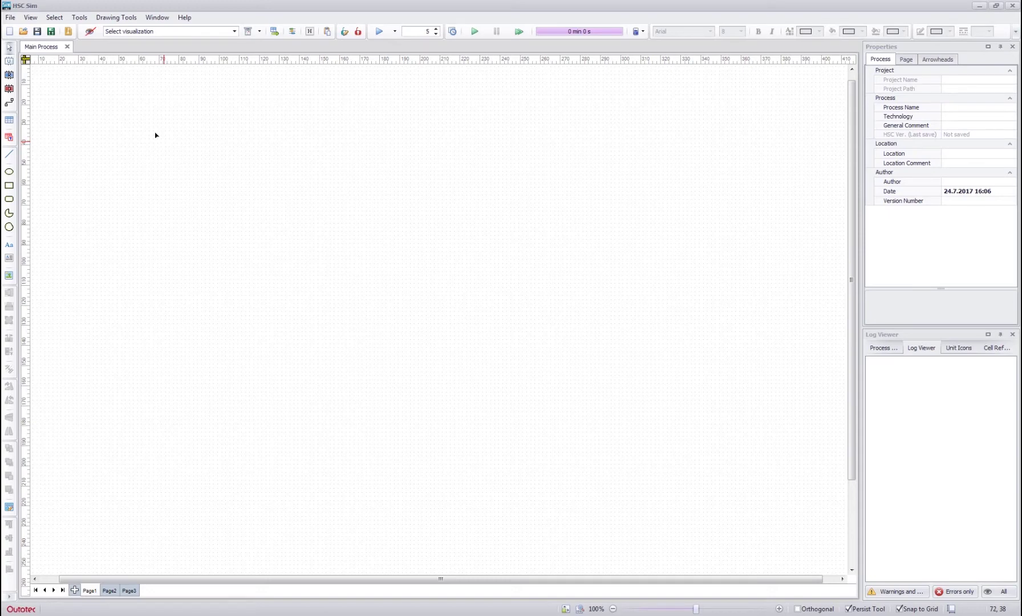
- Draw two generic unit boxes: Unit 1 at upper left, Unit 2 below and right of it
click(9, 63)
drag(169, 151, 370, 303)
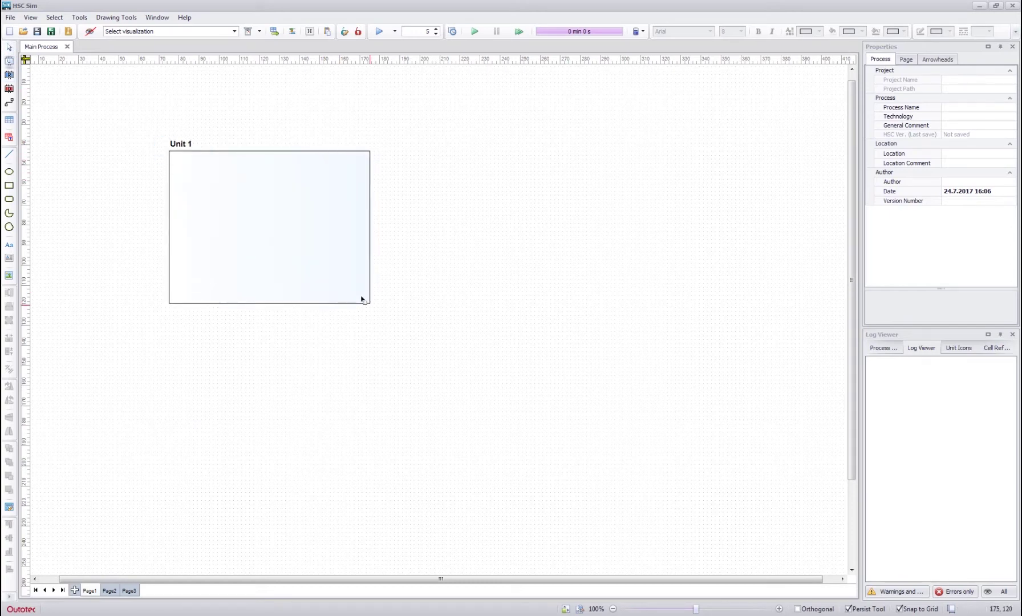
drag(502, 279, 729, 450)
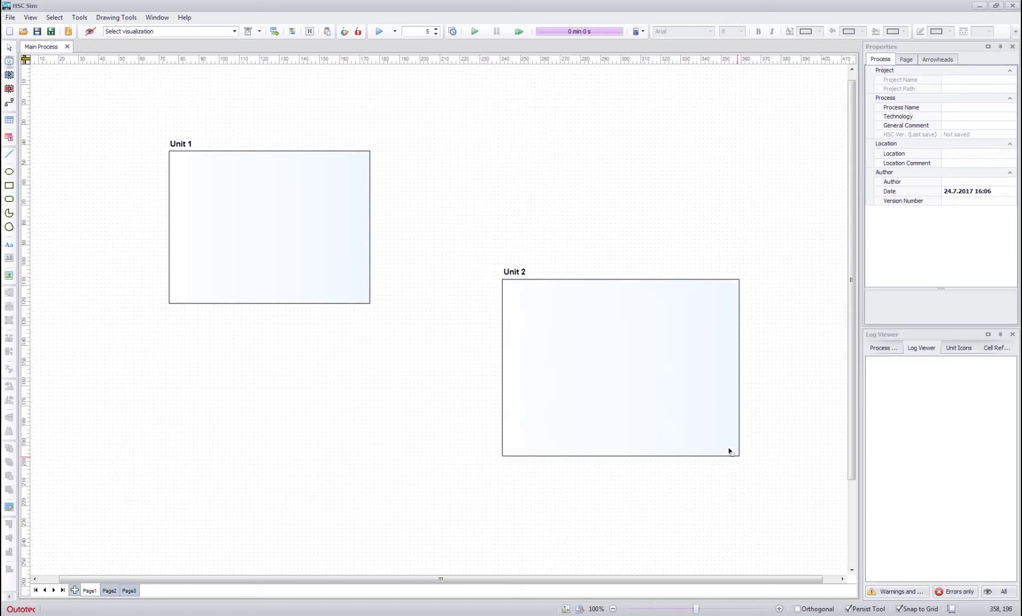
- Draw feed Stream 1 into Unit 1, bent Stream 2 from Unit 1 into Unit 2, and outlet Stream 3 upward
click(8, 103)
click(62, 212)
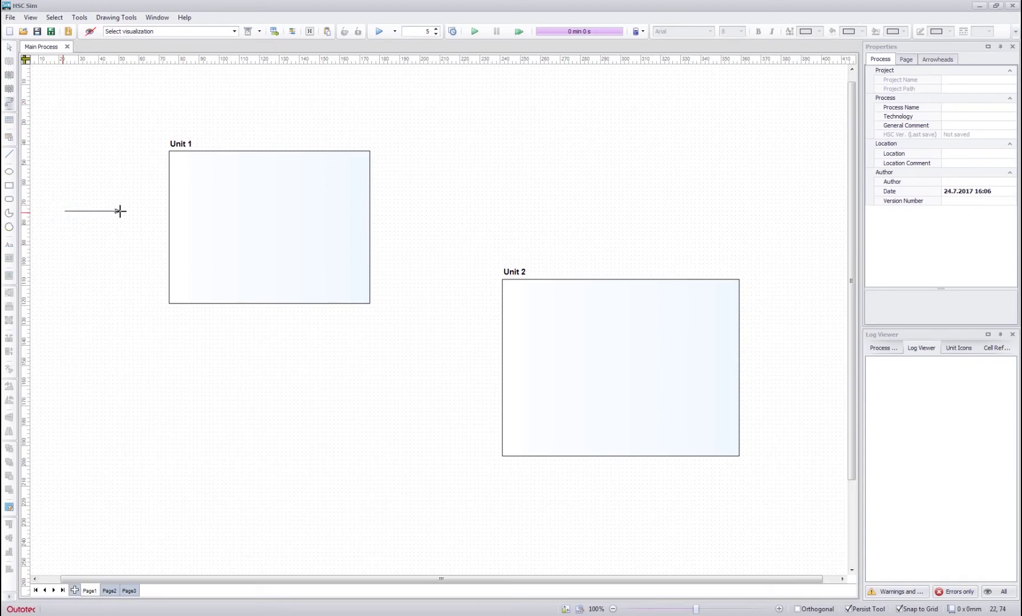
click(165, 210)
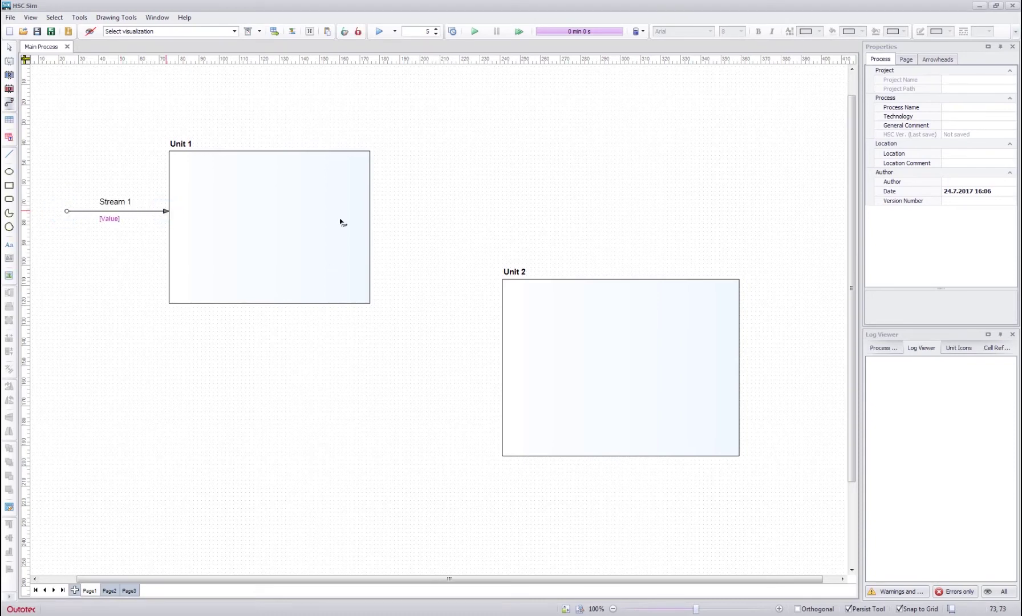
click(364, 212)
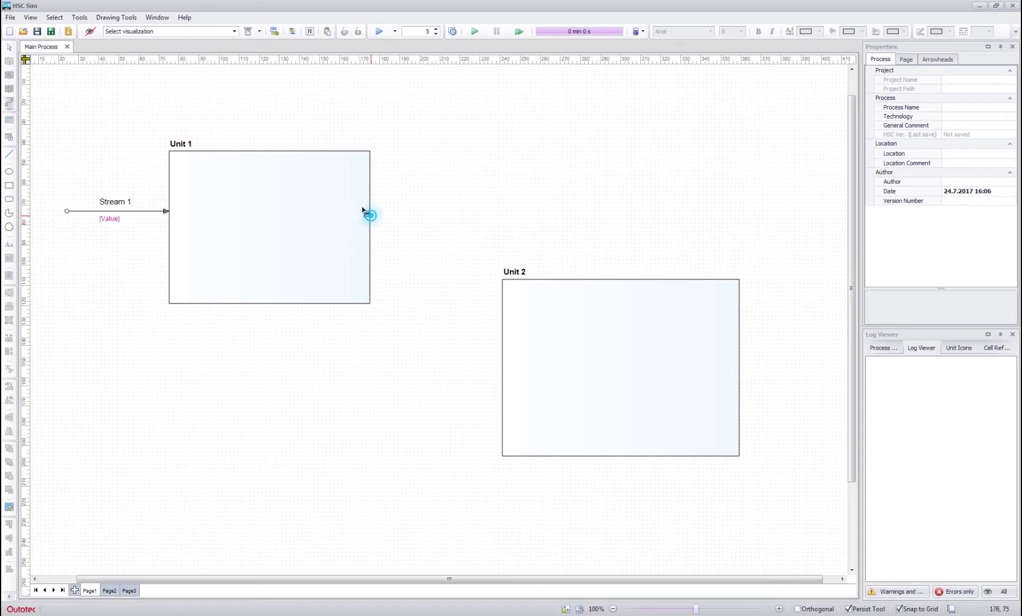
click(438, 214)
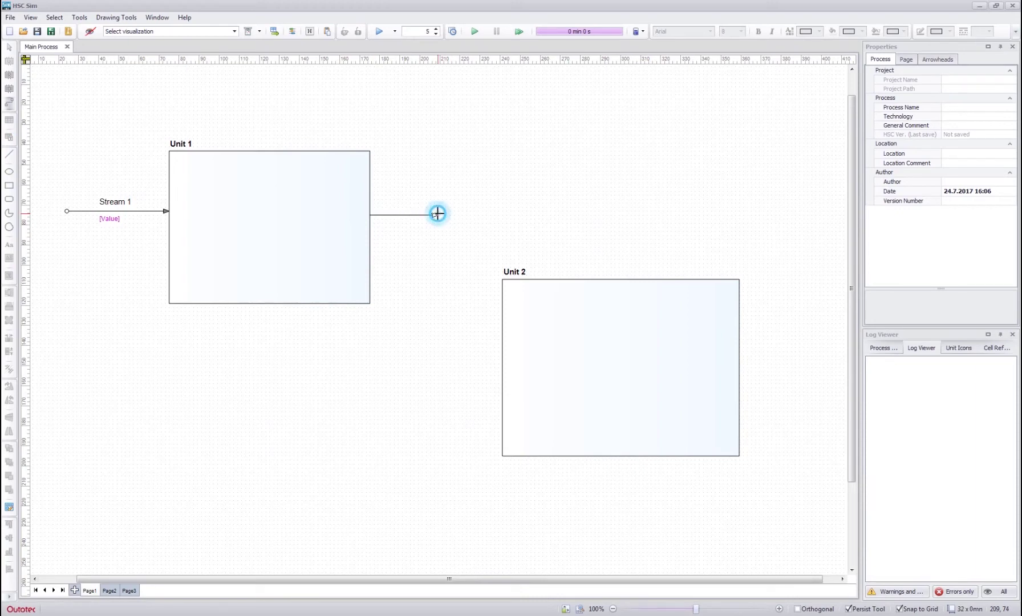
click(437, 386)
click(498, 387)
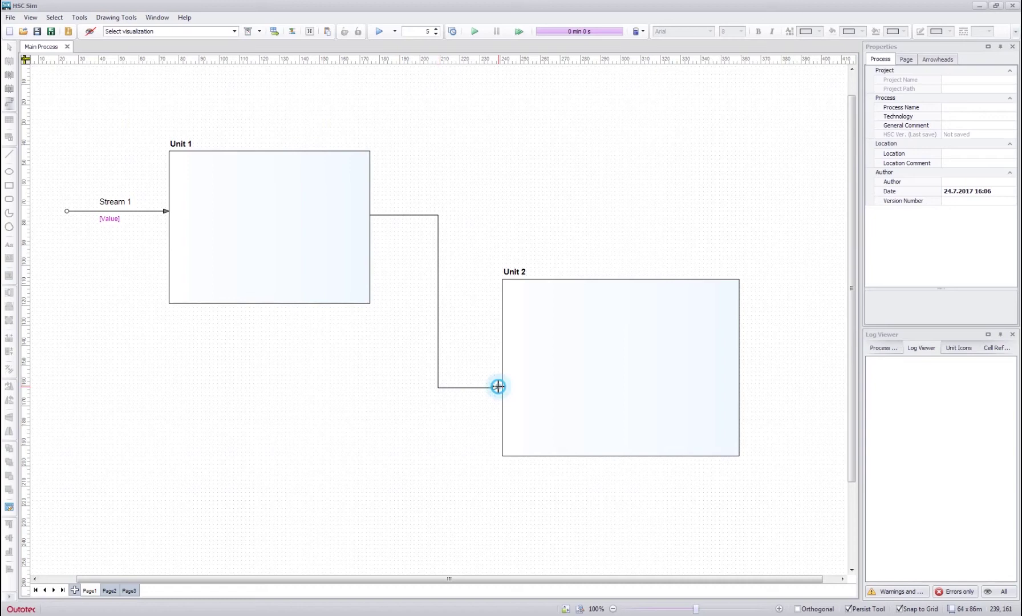
click(621, 278)
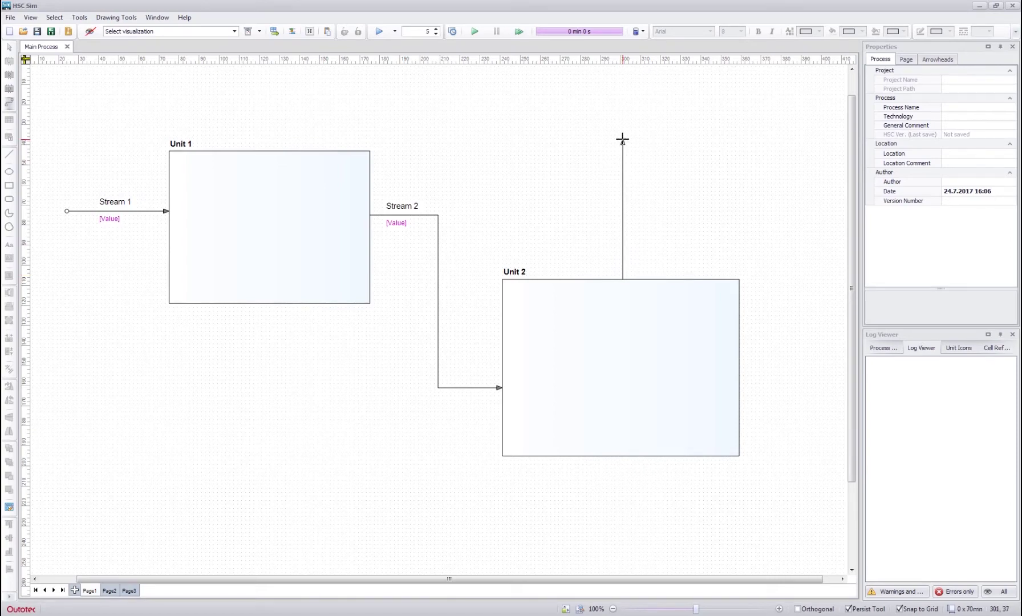
click(623, 138)
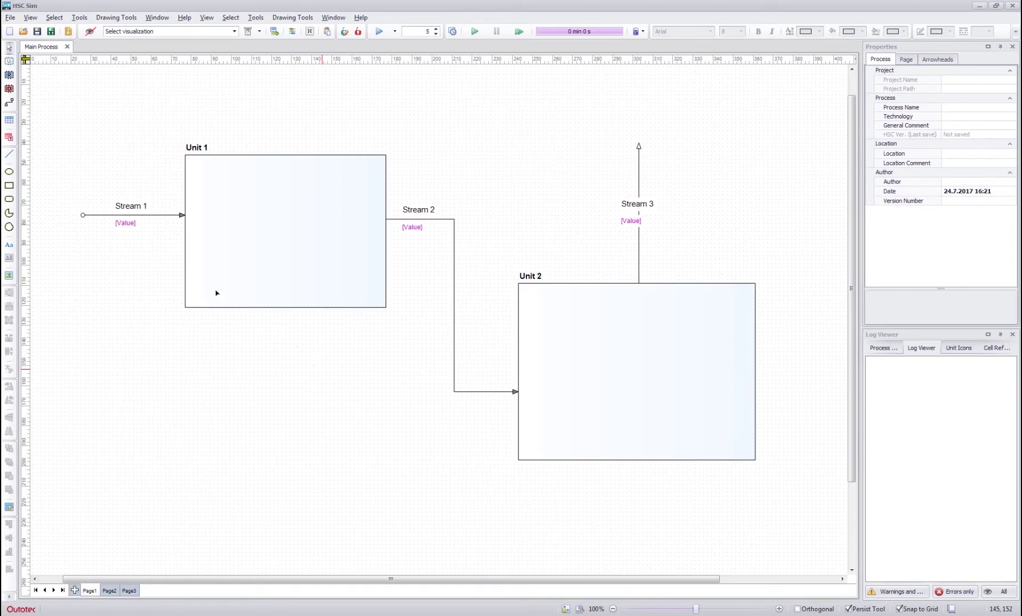
- Start Save Process As and create a new Process 2 folder under HSC Sim Flowsheets
click(9, 18)
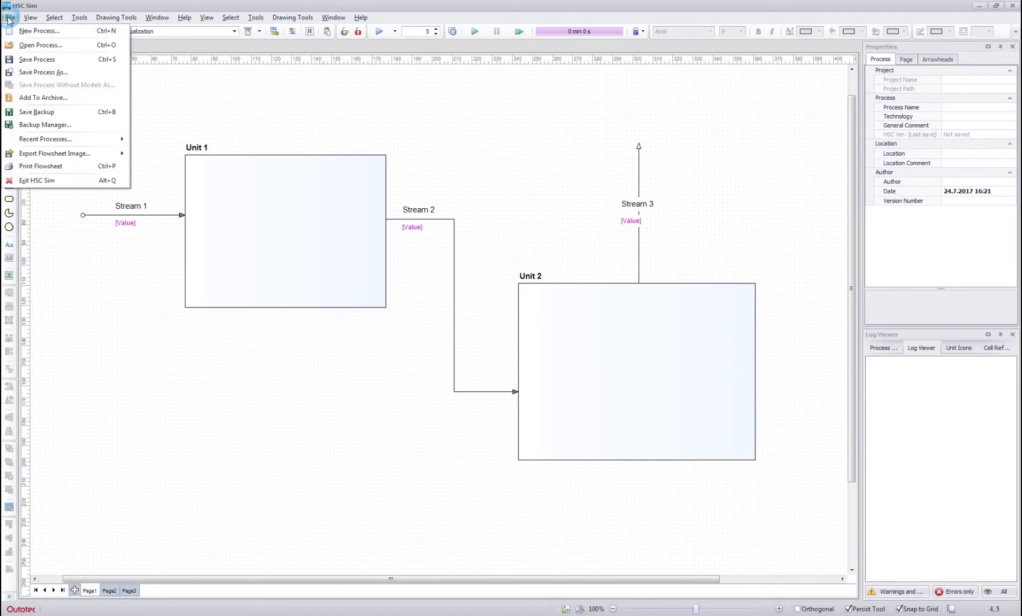
click(35, 73)
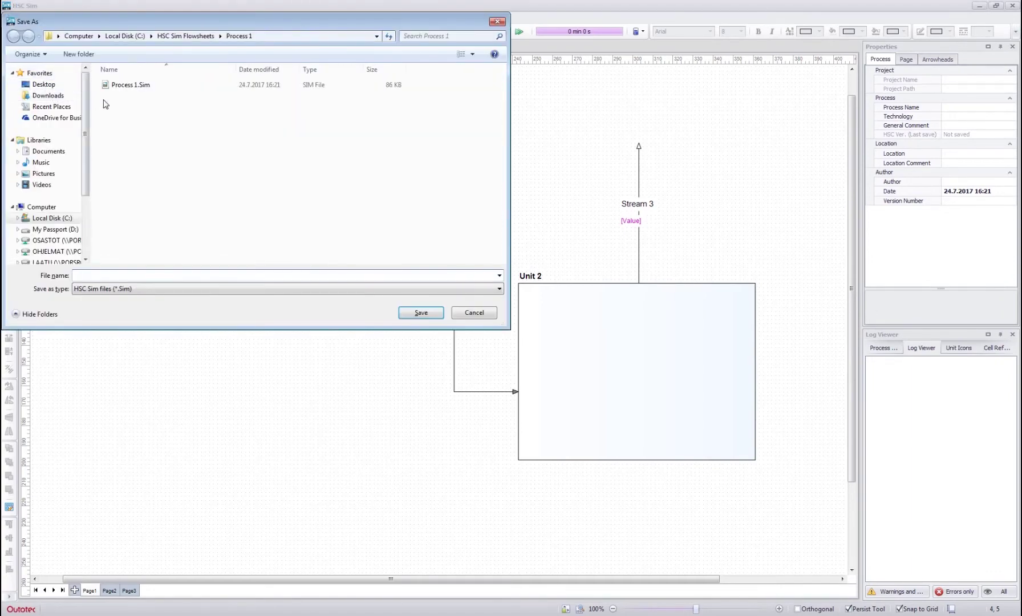
click(194, 38)
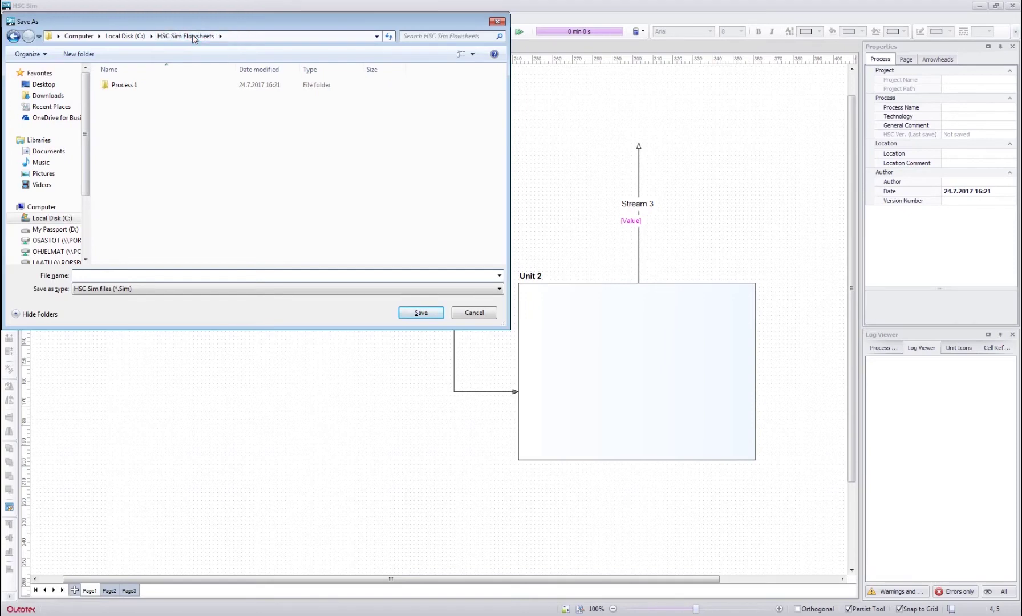
click(90, 55)
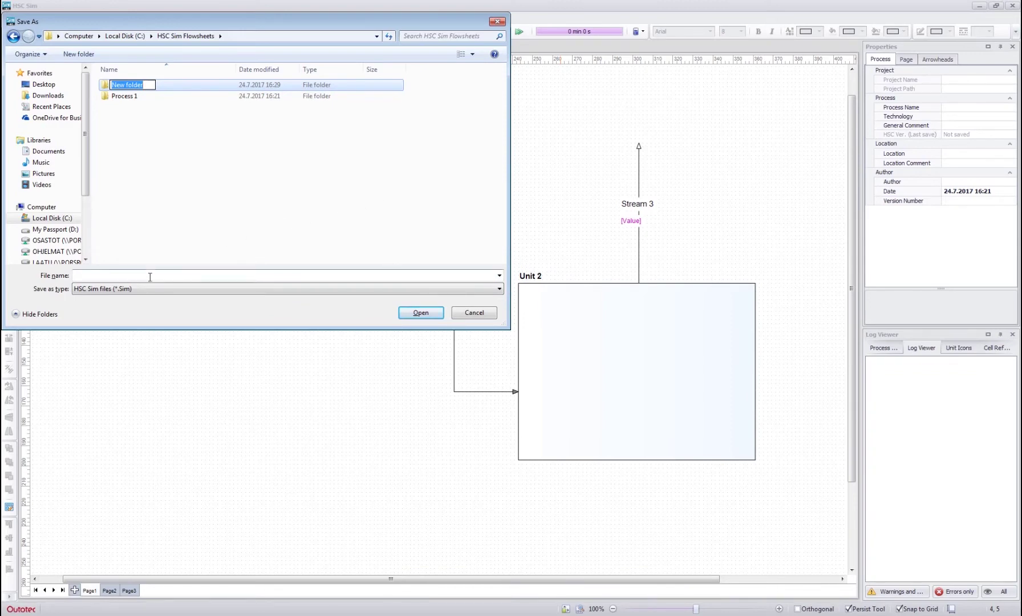
text(Process 2)
key(Return)
key(Return)
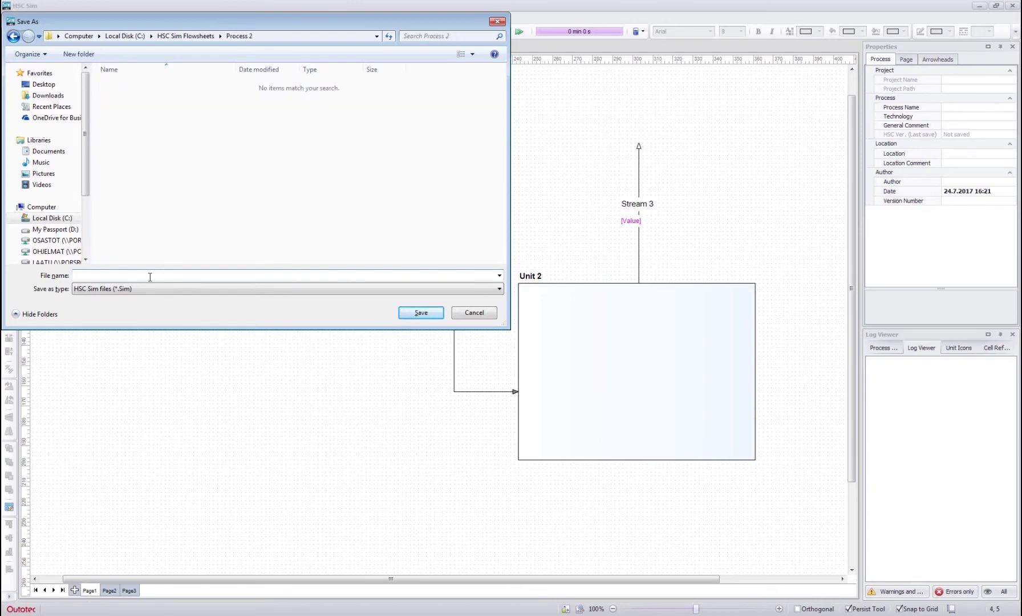
- Save the flowsheet as Process 2 inside the new folder
click(150, 277)
text(Process 2)
click(401, 314)
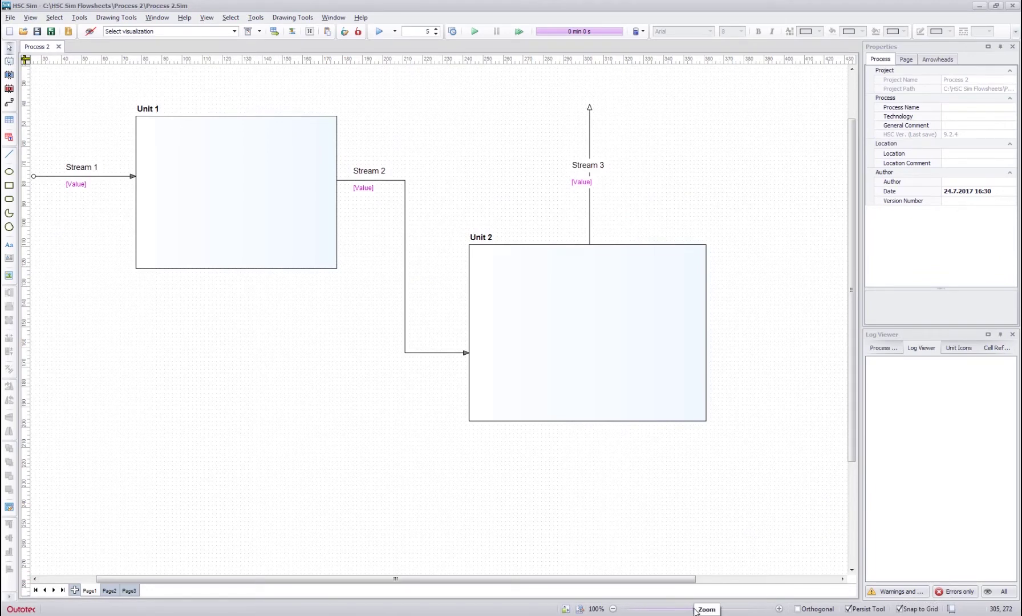
mouse_move(695, 610)
mouse_down()
mouse_move(713, 610)
mouse_move(685, 611)
mouse_move(712, 611)
mouse_up()
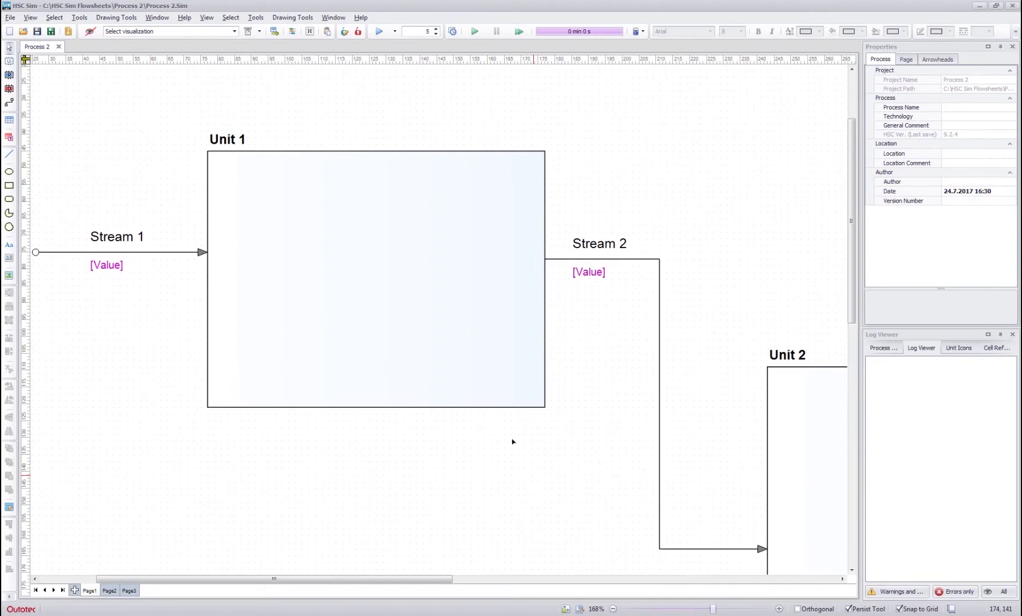
scroll(490, 415, down, 4)
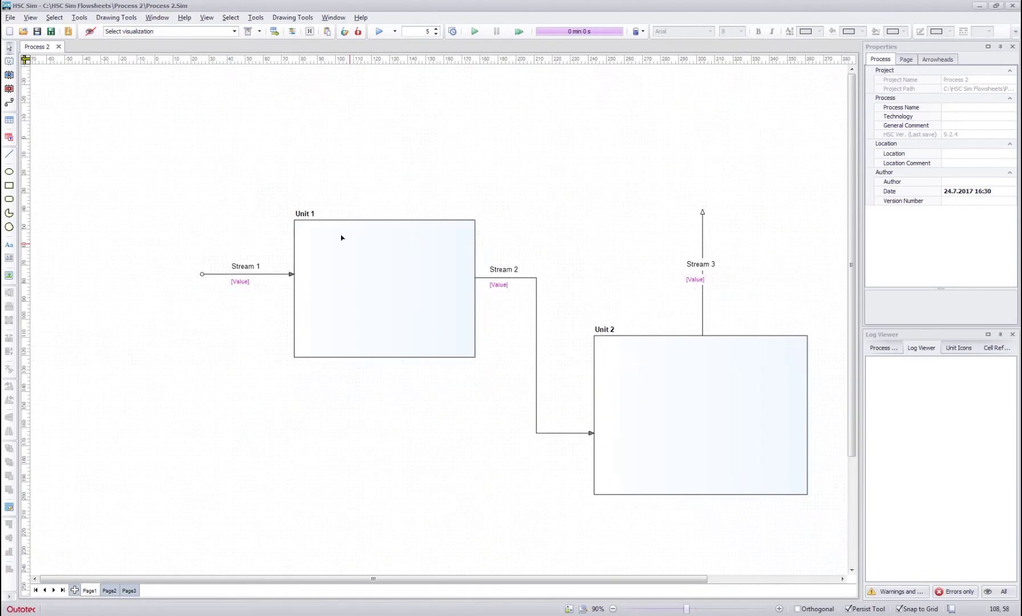
scroll(643, 462, up, 2)
scroll(376, 311, down, 1)
scroll(459, 365, up, 1)
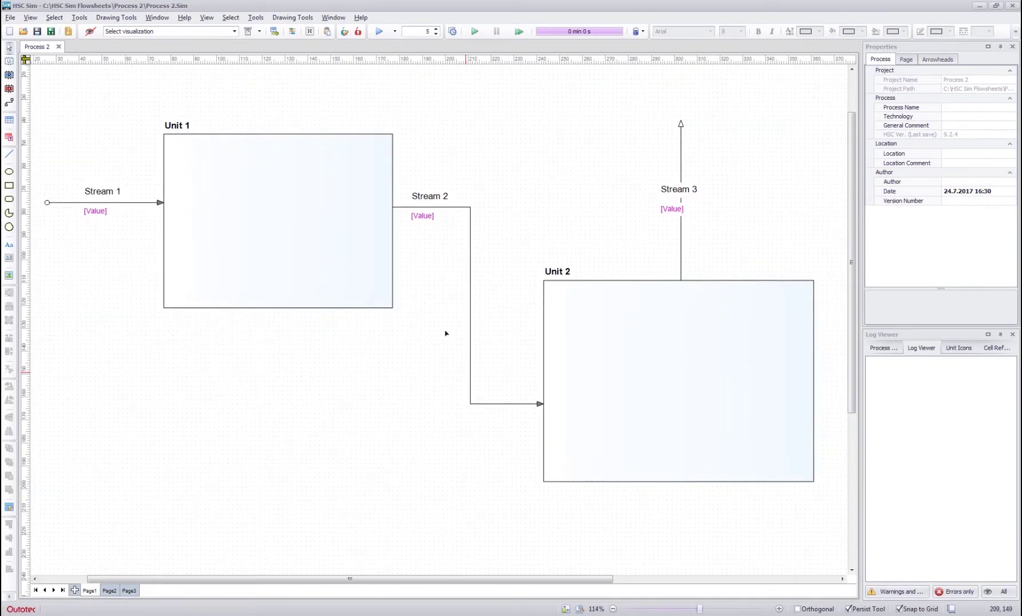
click(579, 609)
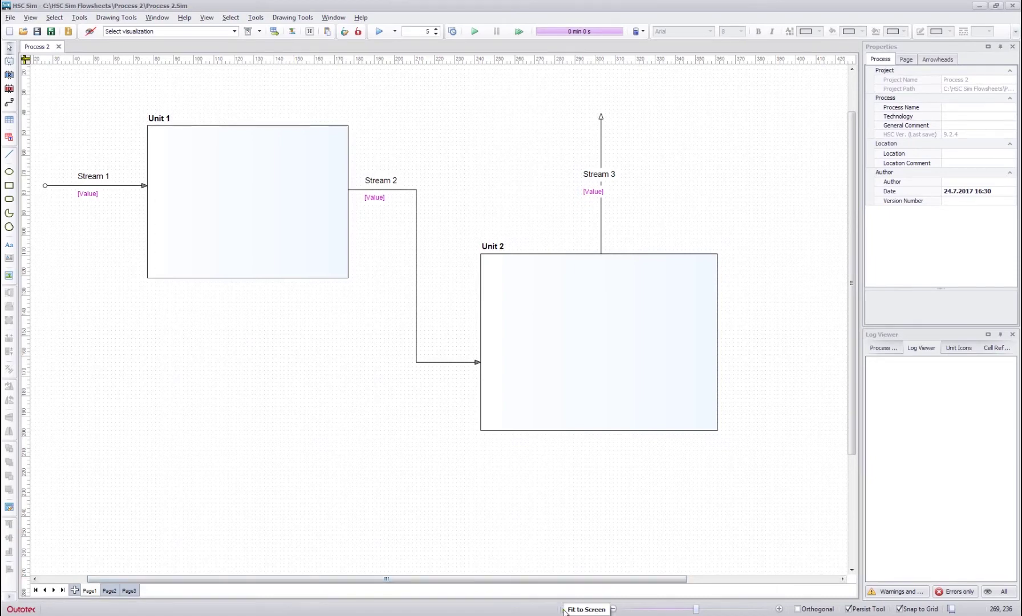
click(563, 610)
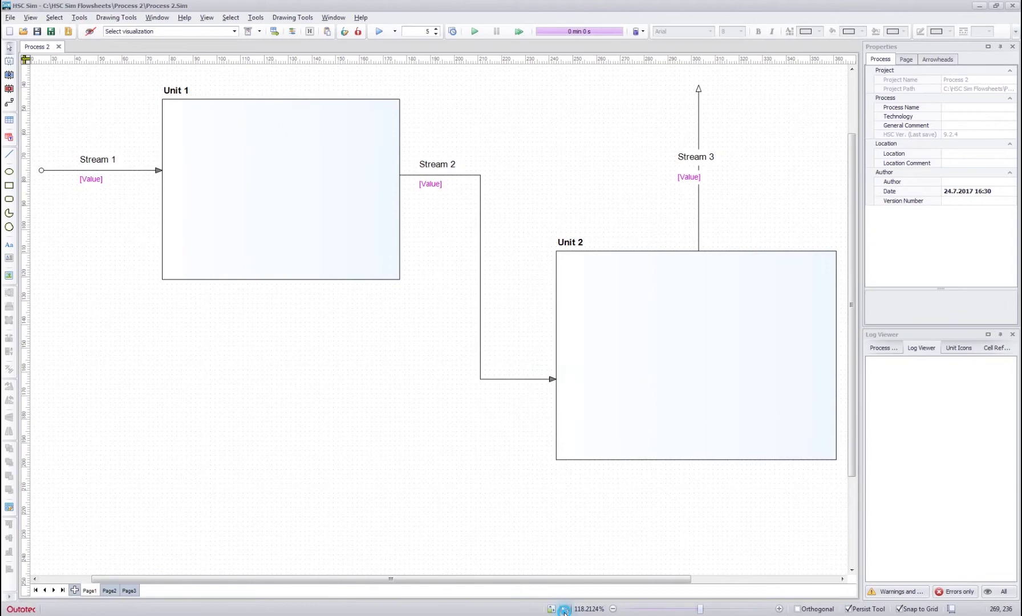
click(563, 610)
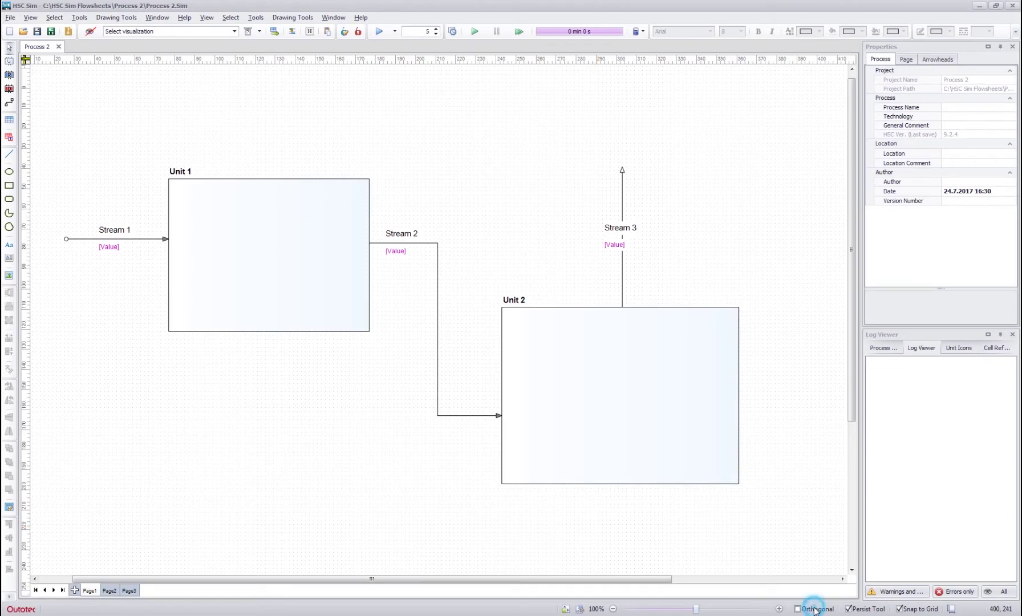
- Enable Orthogonal routing and draw a free-standing Stream 4 below Unit 1
click(815, 609)
click(10, 104)
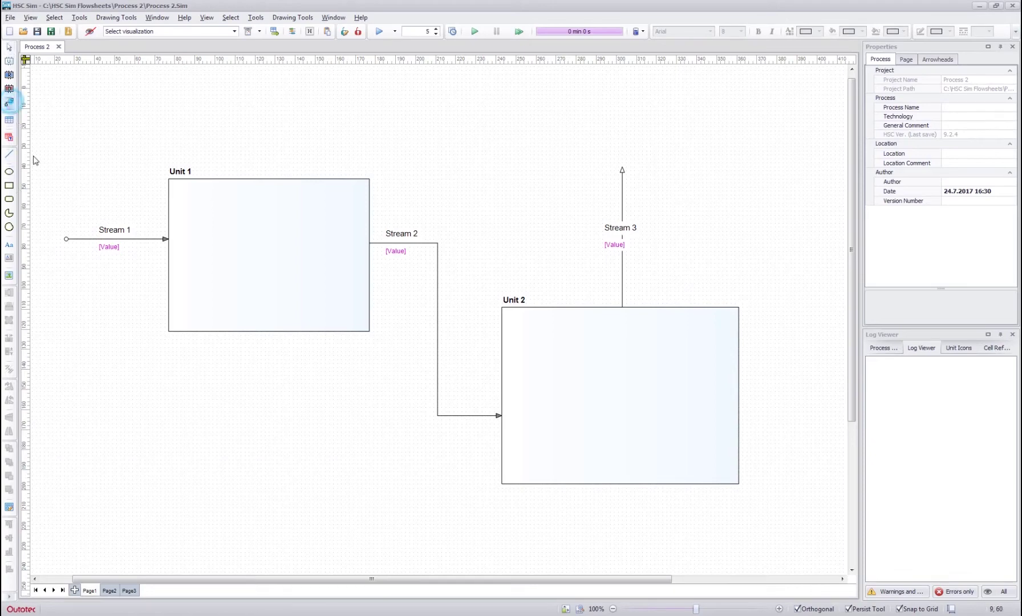
click(120, 459)
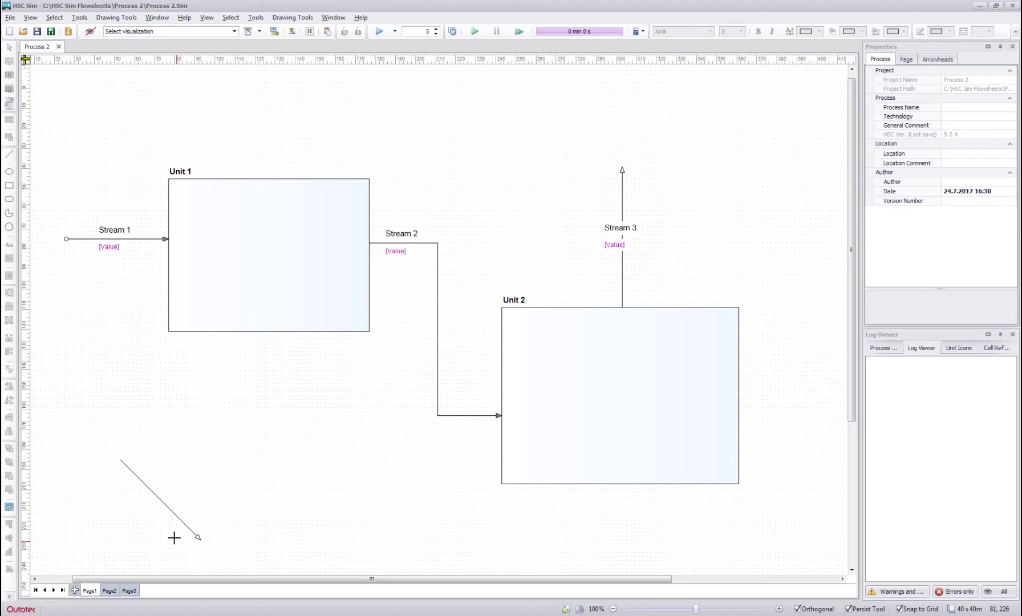
click(254, 449)
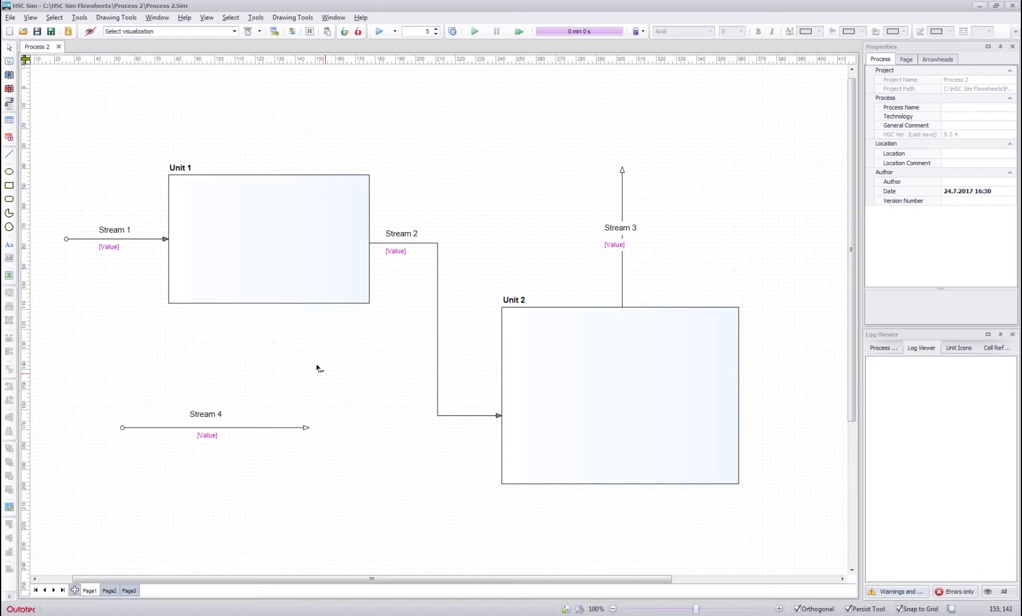
- Reshape Stream 4 into a horizontal line and move it lower and left, beneath Unit 1
click(9, 49)
click(161, 422)
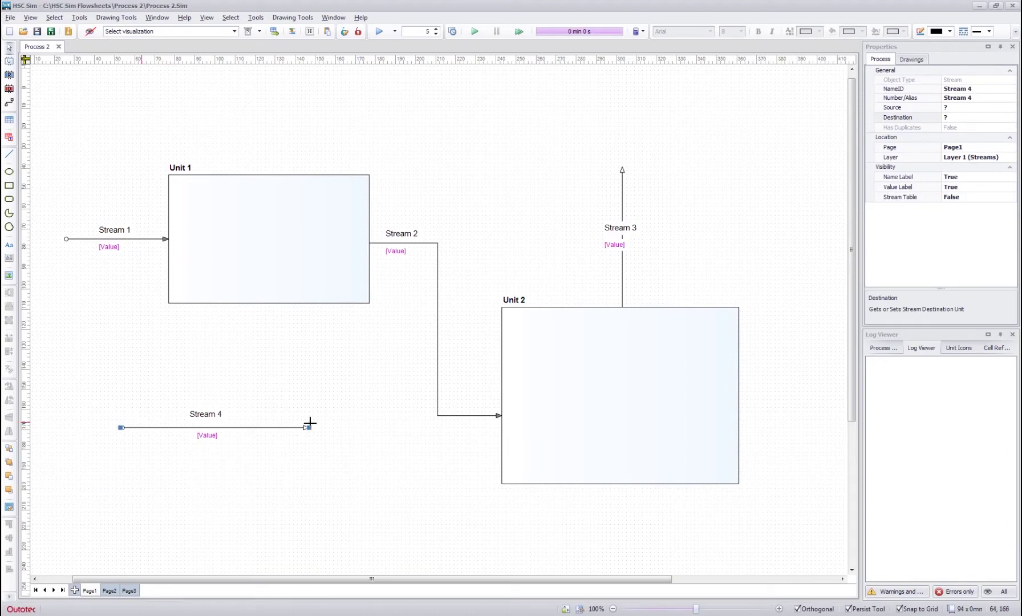
mouse_move(310, 427)
mouse_down()
mouse_move(246, 427)
mouse_move(307, 428)
mouse_up()
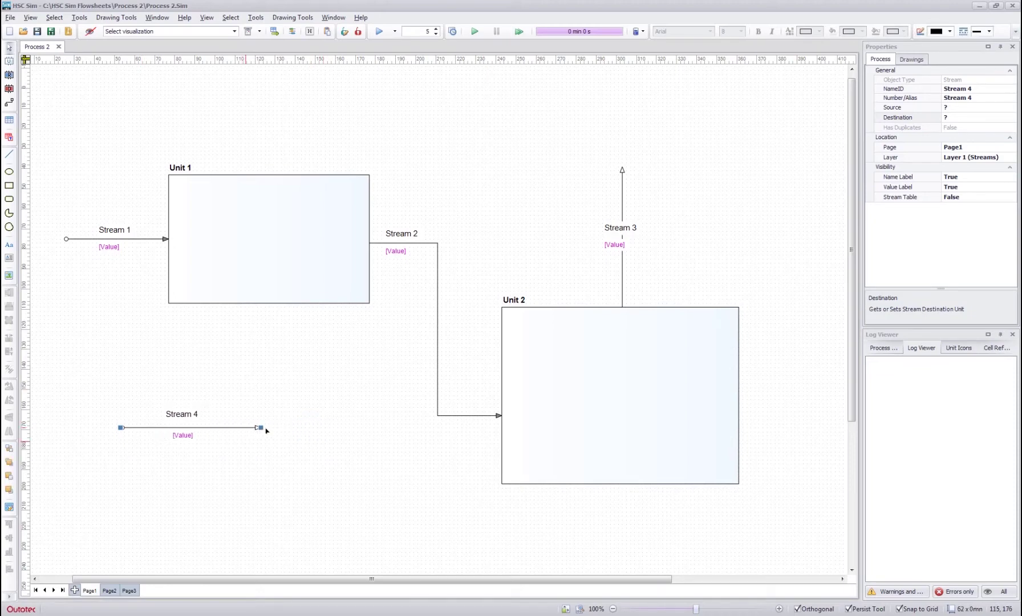
drag(266, 431, 265, 288)
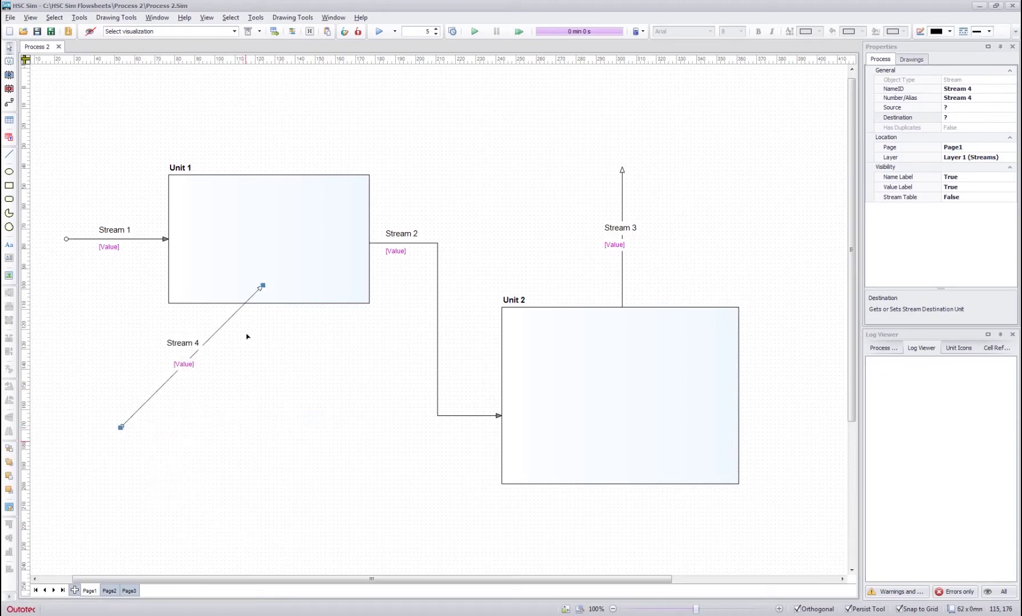
drag(247, 336, 302, 428)
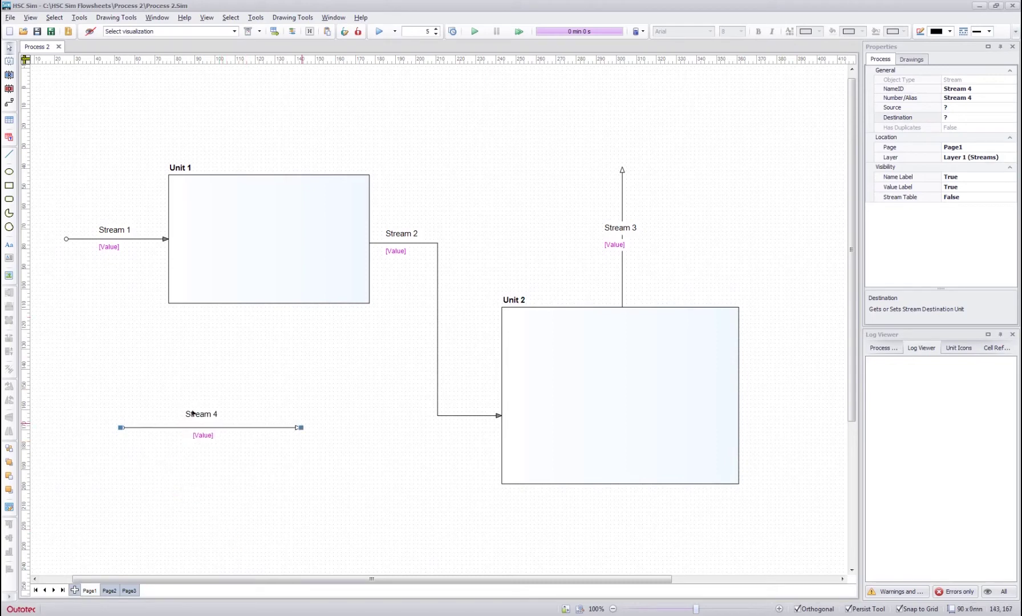
drag(237, 423, 182, 418)
click(180, 421)
- Make Unit 1 slightly taller and re-route Stream 2 at right angles down into Unit 2
click(275, 265)
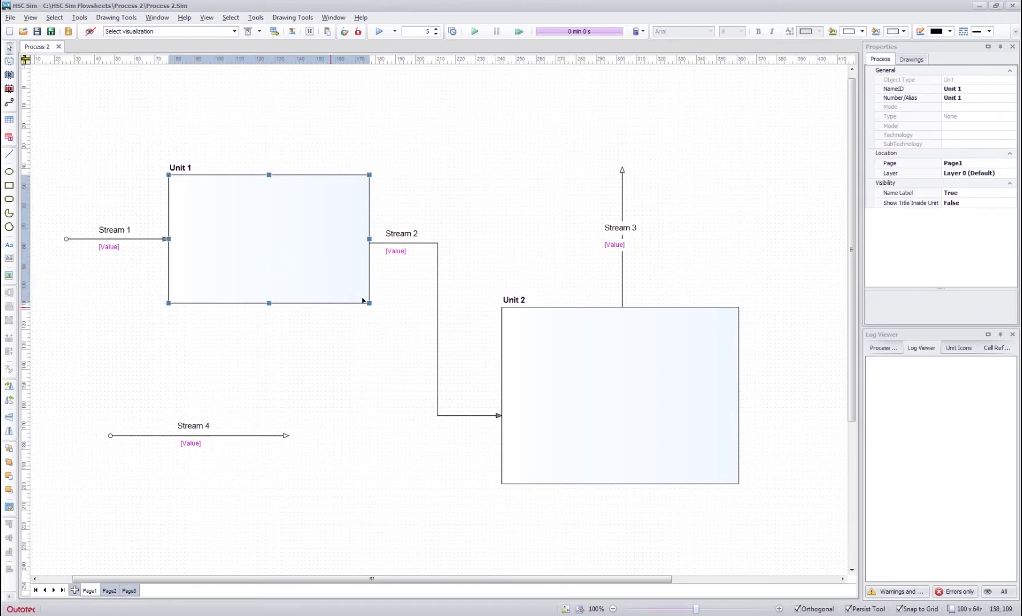
mouse_move(370, 303)
mouse_down()
mouse_move(409, 349)
mouse_move(369, 311)
mouse_up()
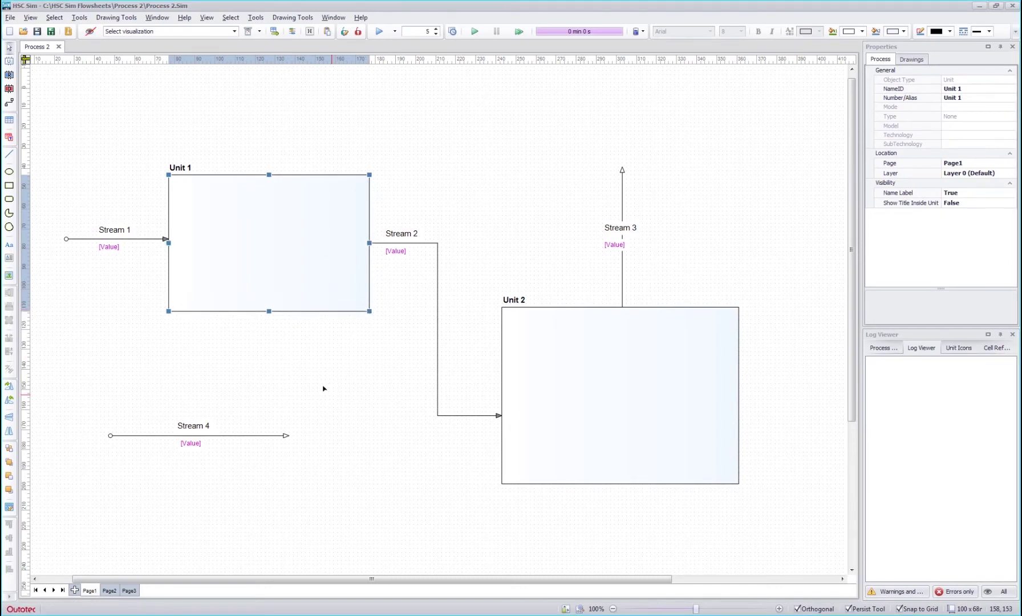
click(431, 273)
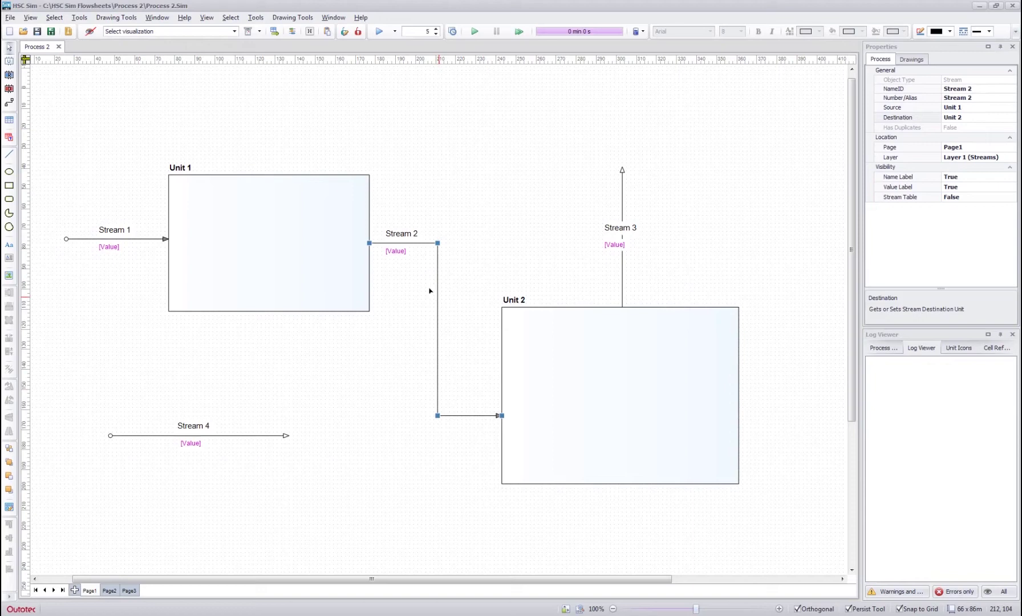
drag(438, 297, 394, 345)
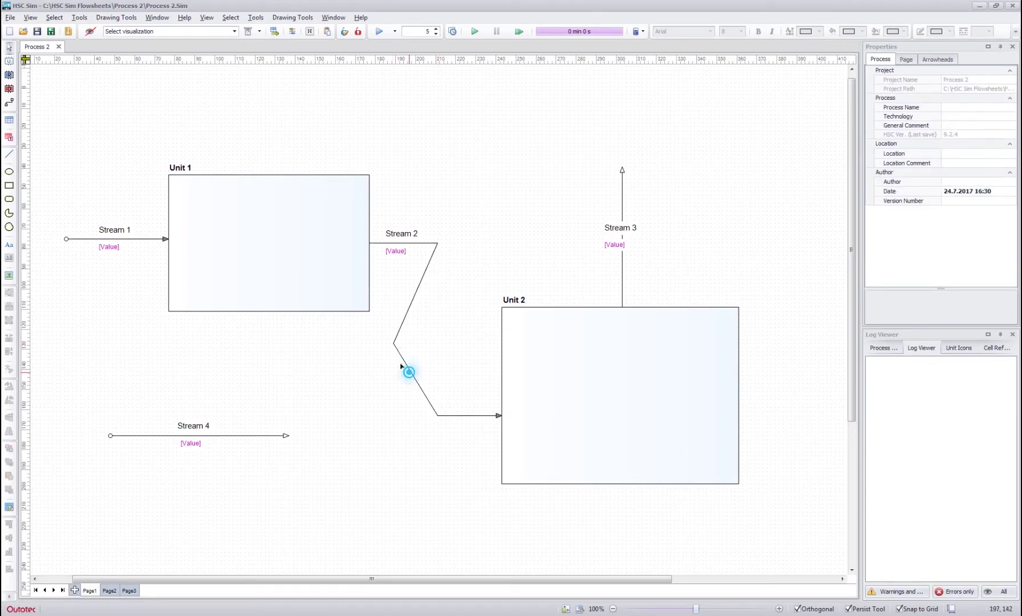
click(408, 368)
click(394, 350)
drag(395, 350, 439, 330)
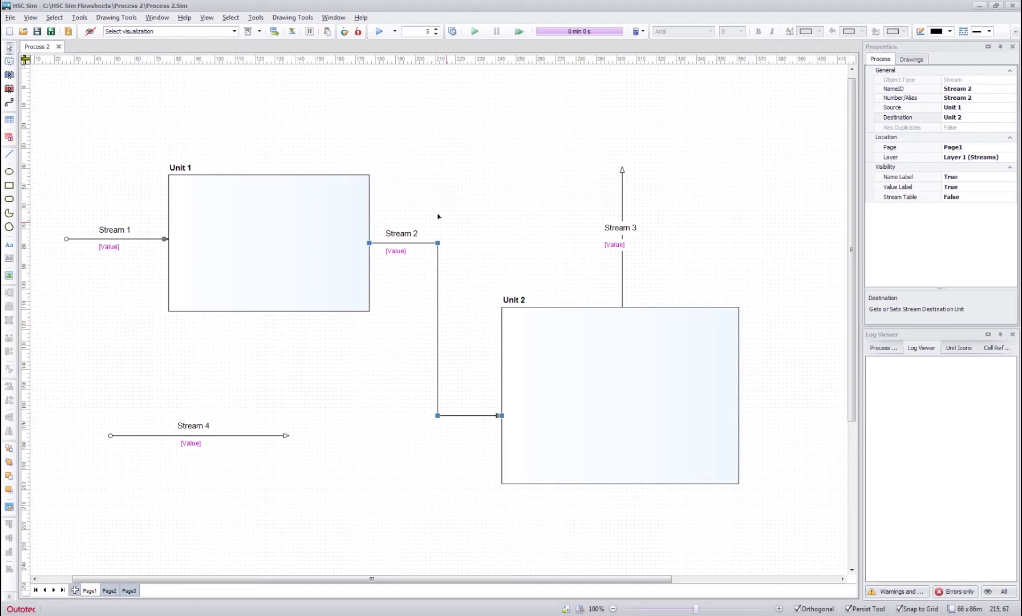
- Edit the Unit 1 name label to read 'Unit 3'
click(176, 161)
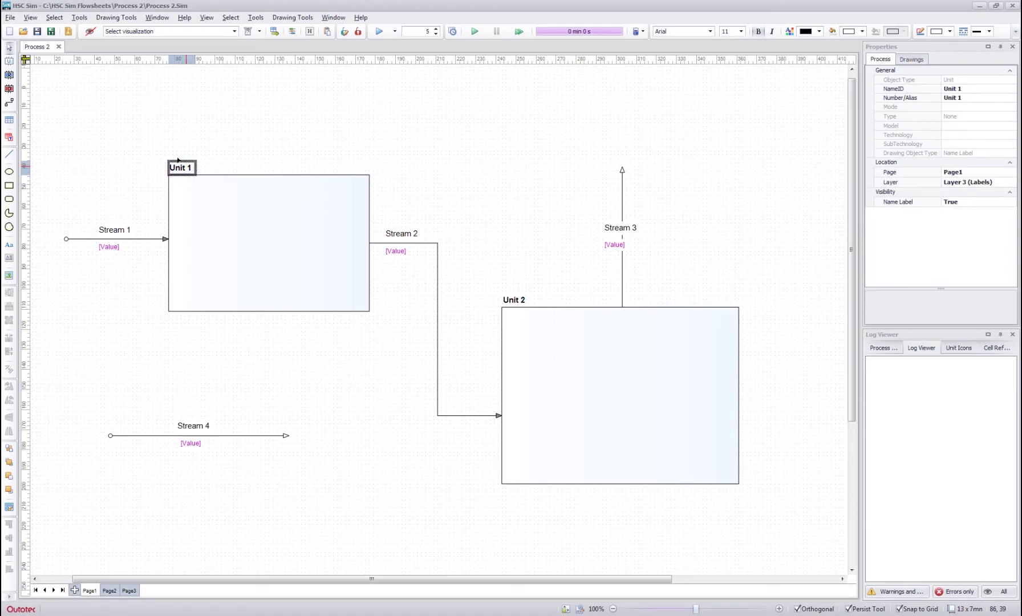
double_click(177, 161)
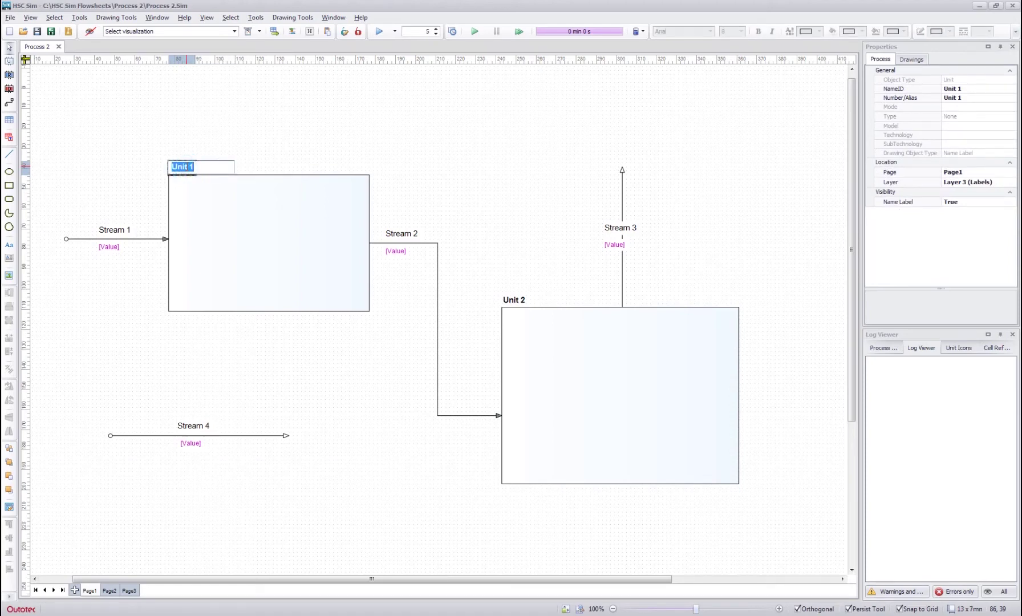
text(W)
text(Unit)
text( 3)
key(Return)
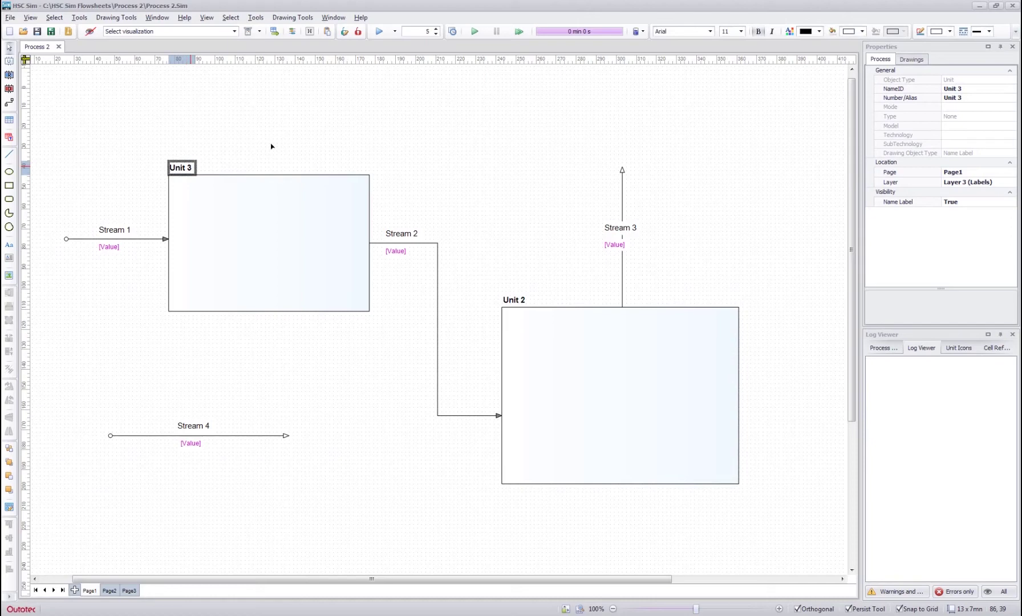
click(272, 146)
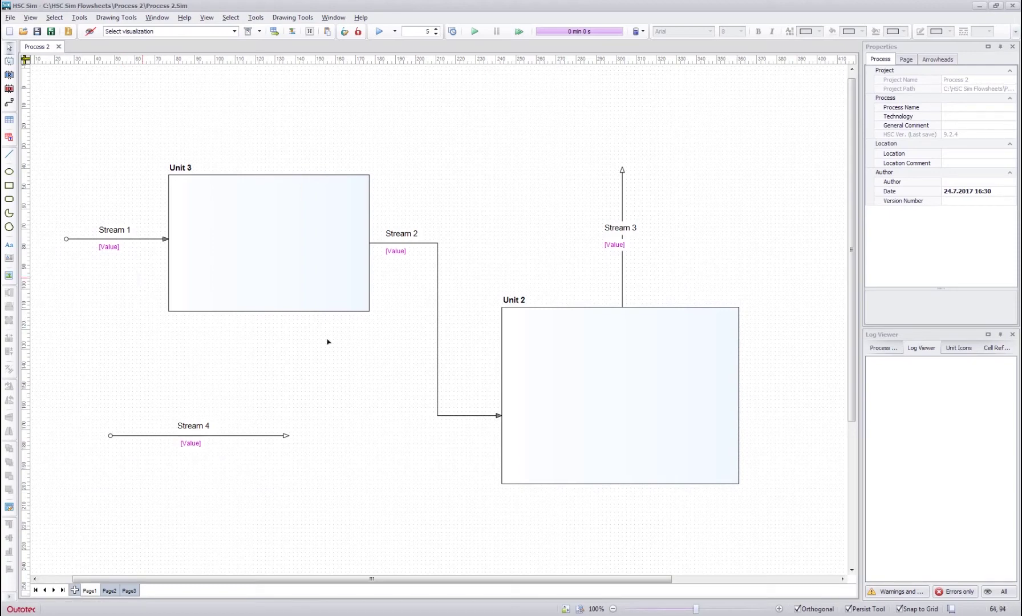
click(432, 242)
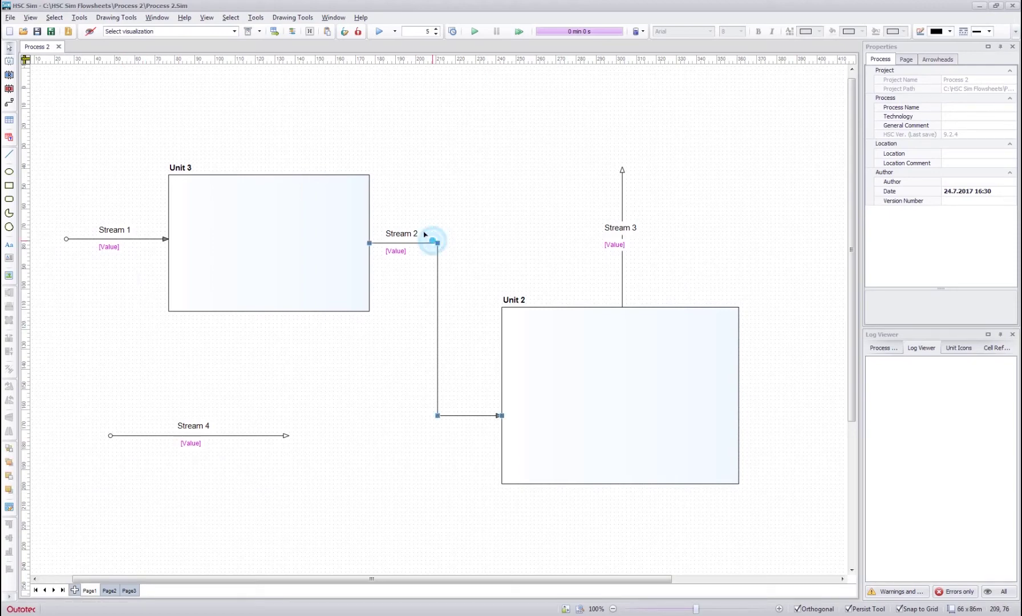
click(414, 287)
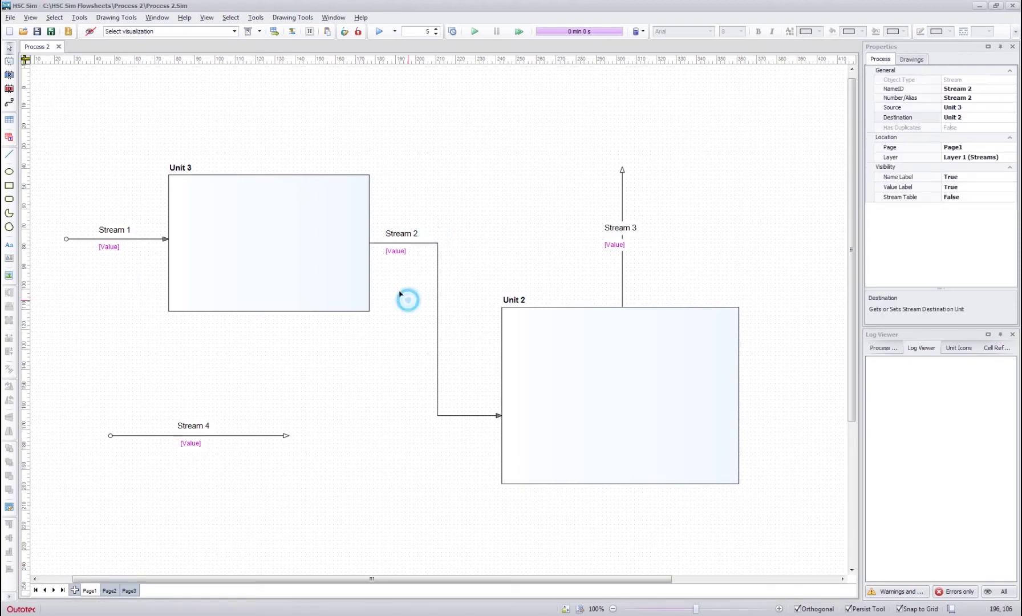
click(370, 238)
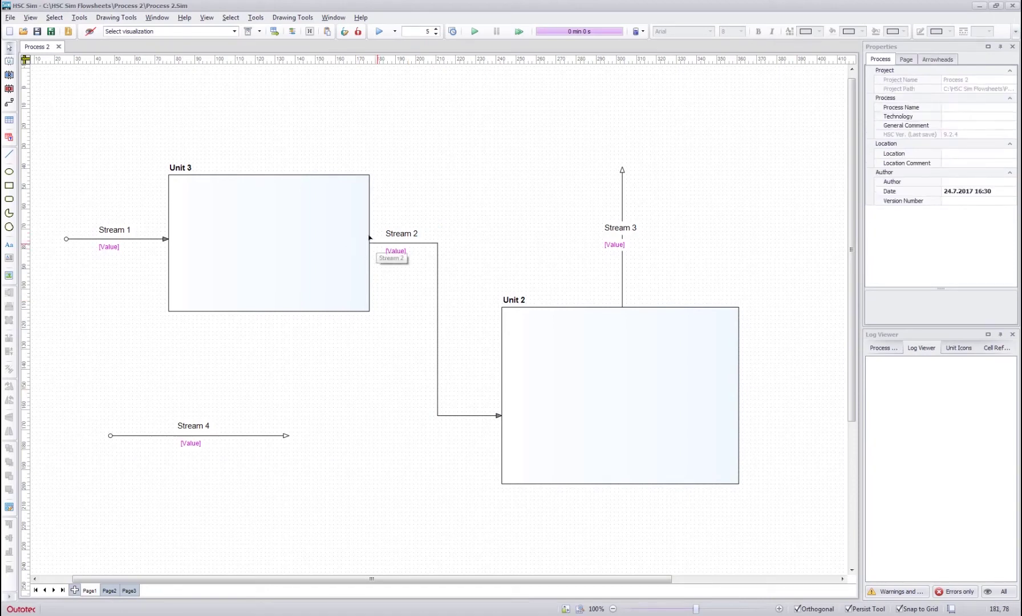
click(370, 240)
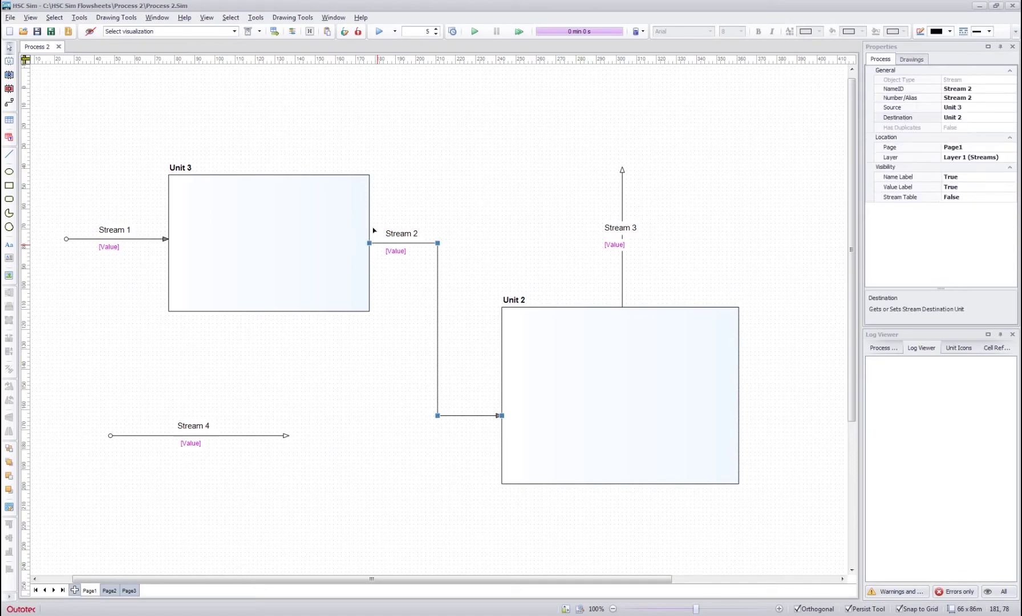
click(410, 416)
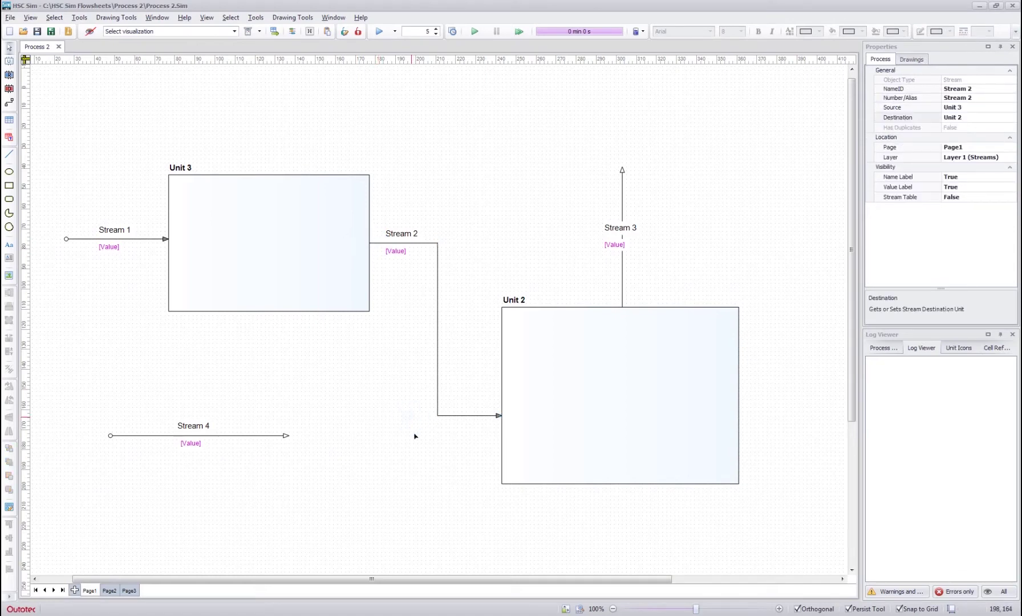
click(498, 418)
click(481, 407)
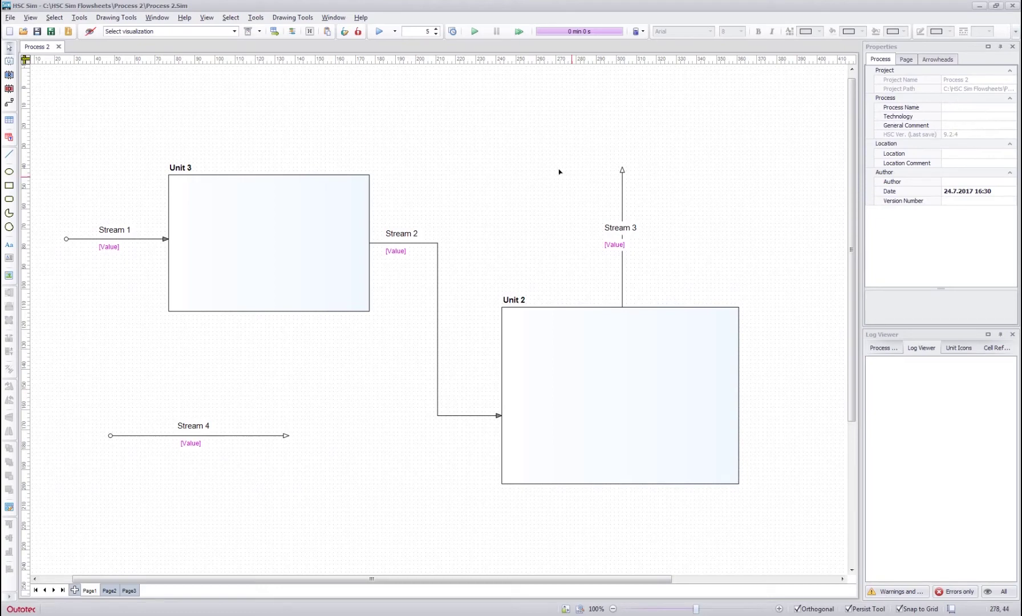
- Select Unit 3, then Stream 2 to check its Unit 3 to Unit 2 connection
click(301, 224)
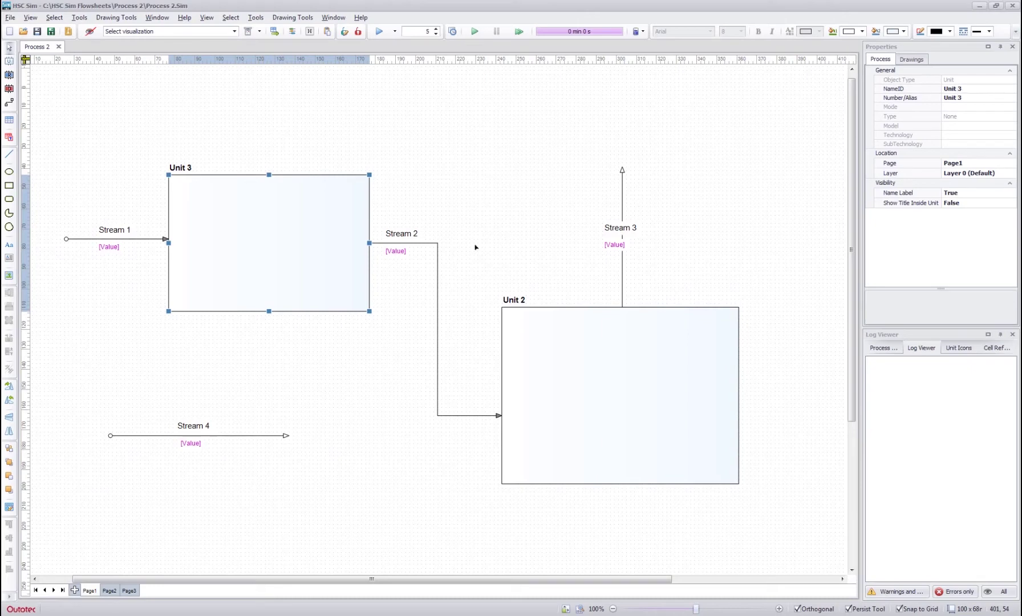
click(437, 279)
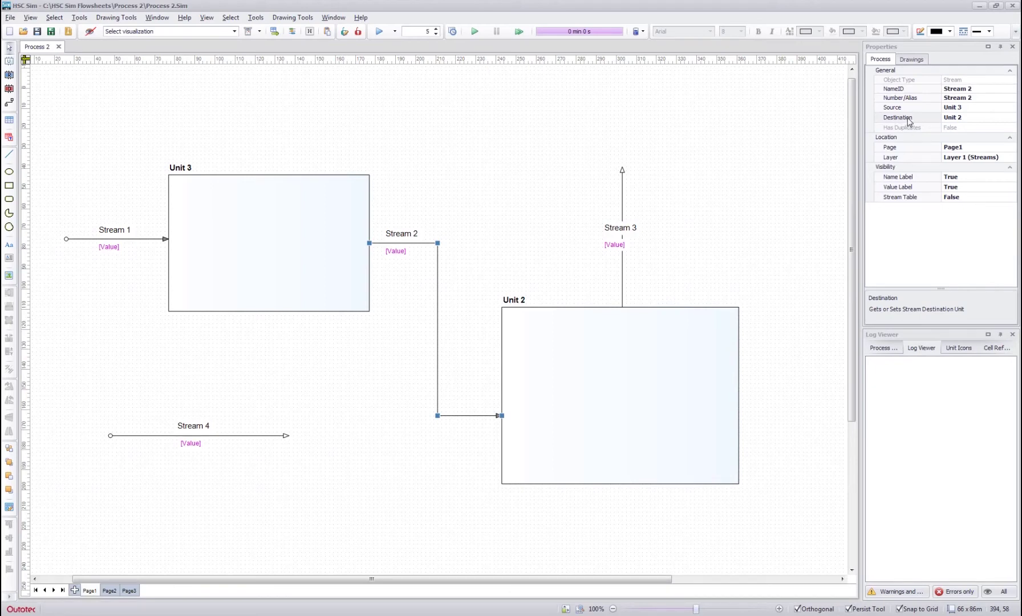
click(1012, 117)
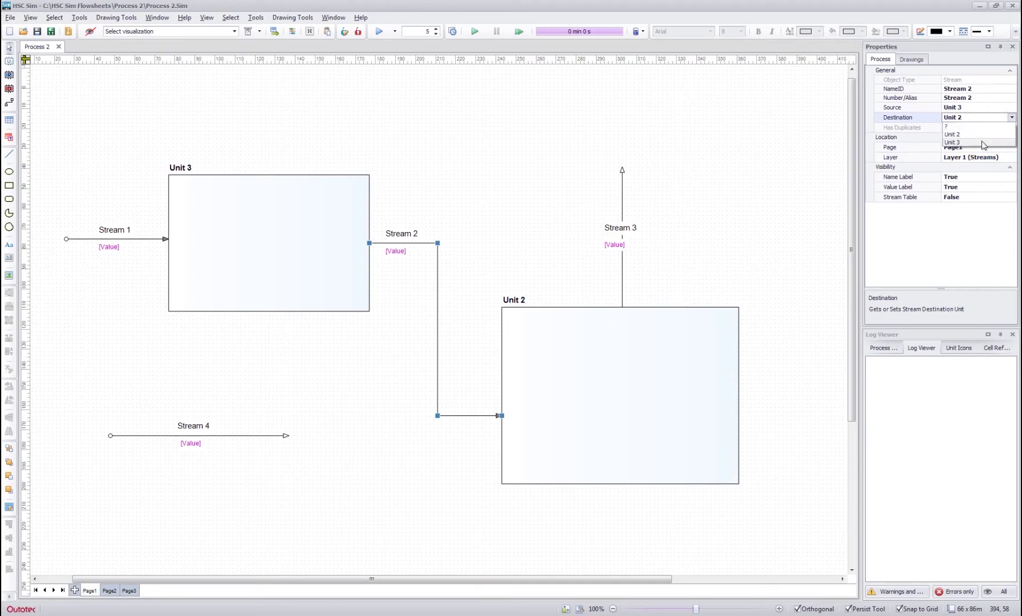
click(983, 142)
click(984, 118)
click(979, 135)
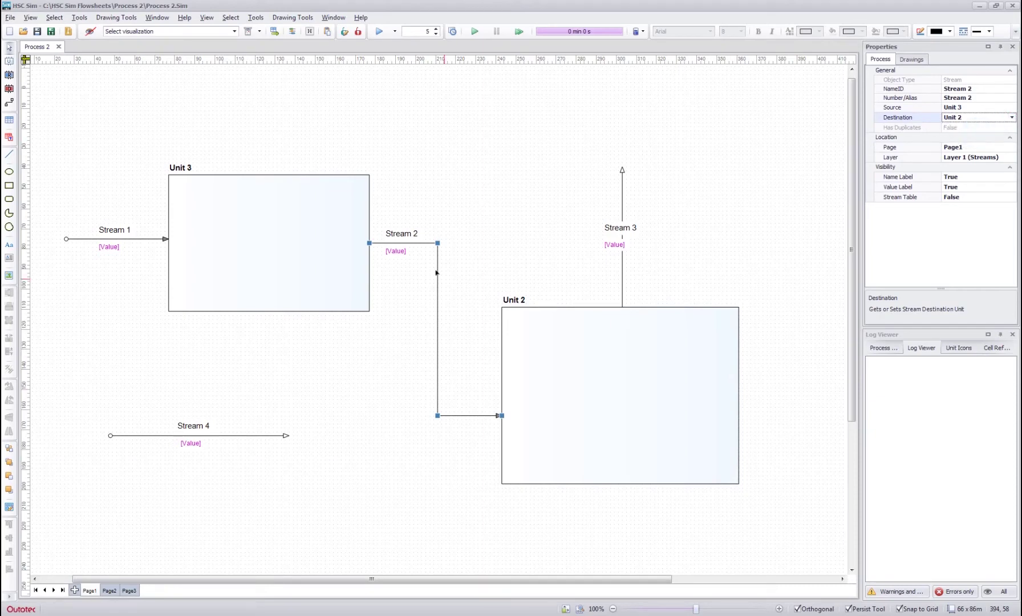
click(498, 234)
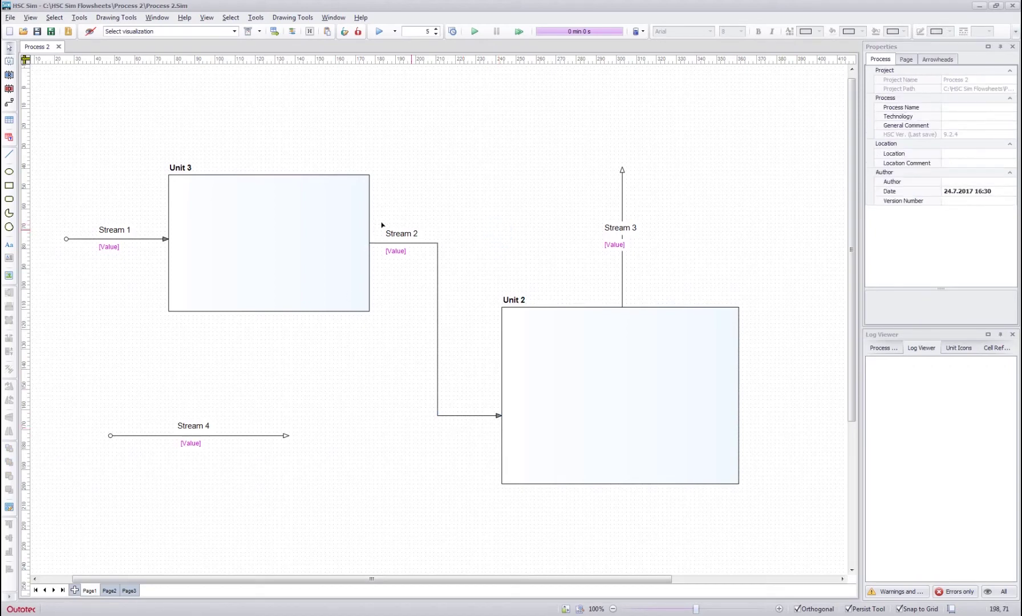
click(469, 415)
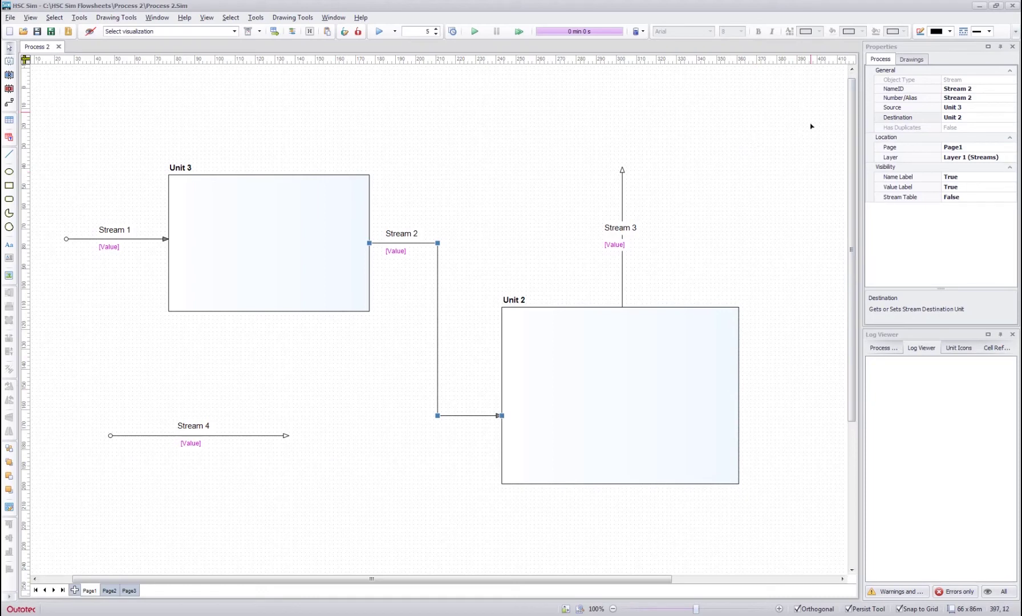
- Set Unit 2's Fill Color 2 to light yellow (255; 255; 192) in the Drawings properties
click(912, 60)
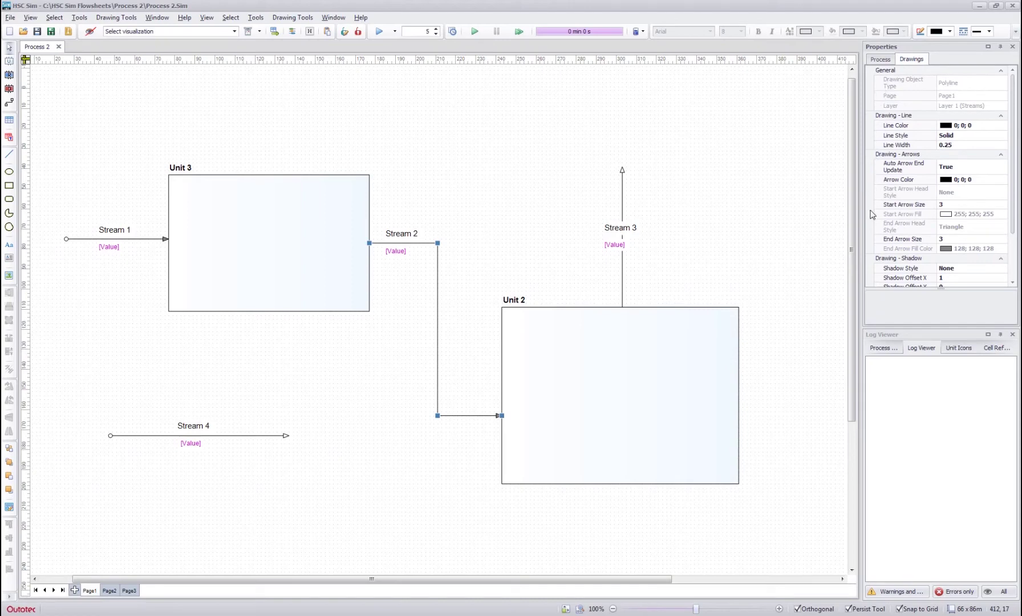
click(624, 344)
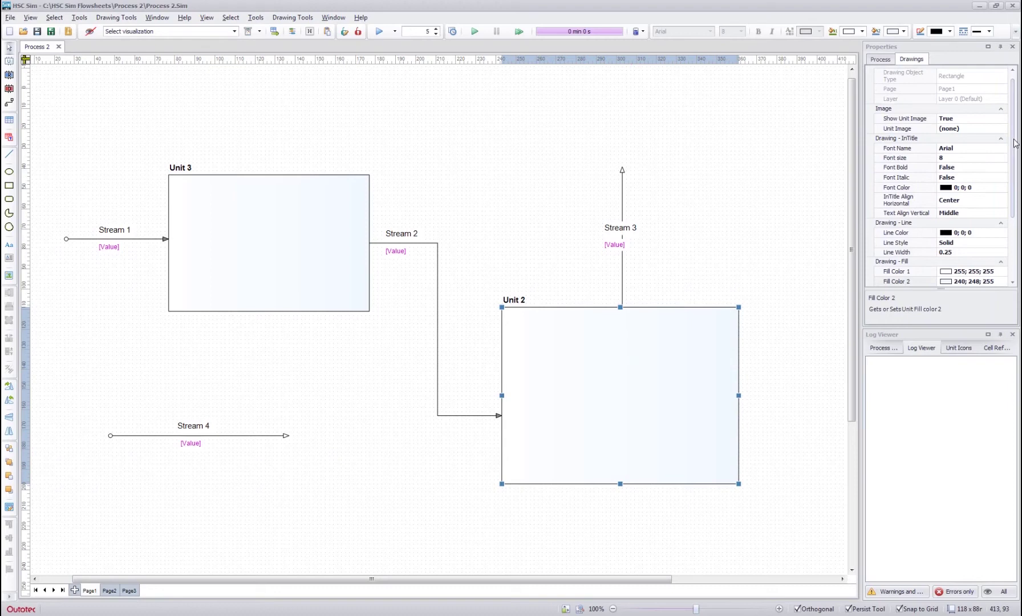
drag(1011, 144, 1012, 207)
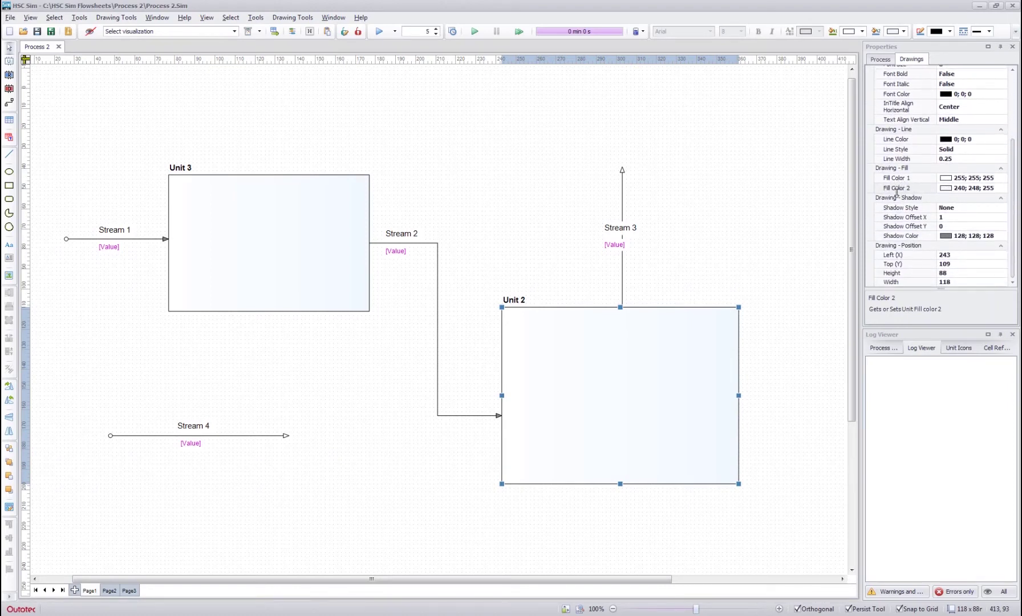
click(967, 188)
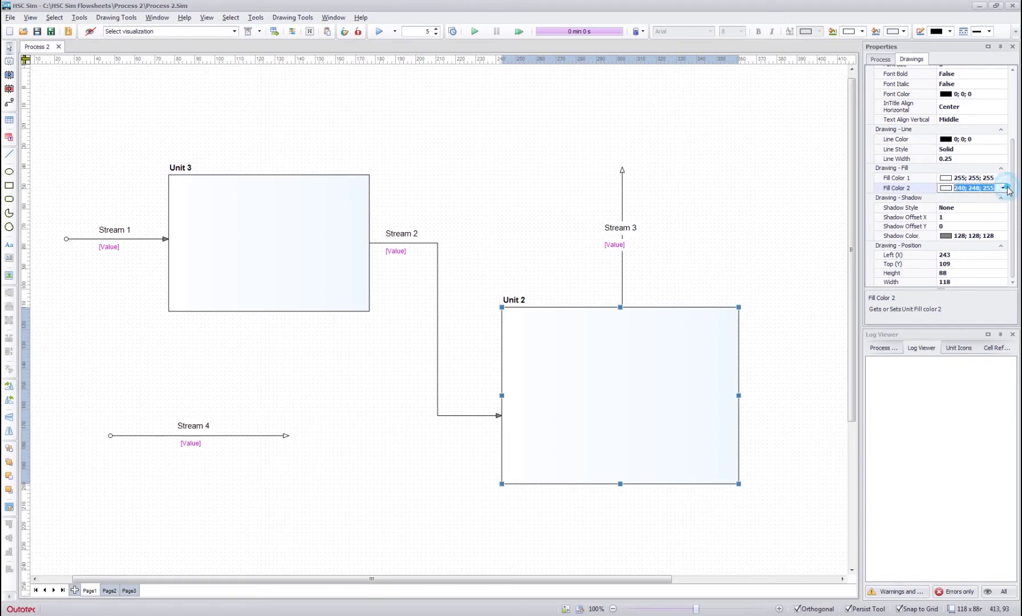
click(1003, 188)
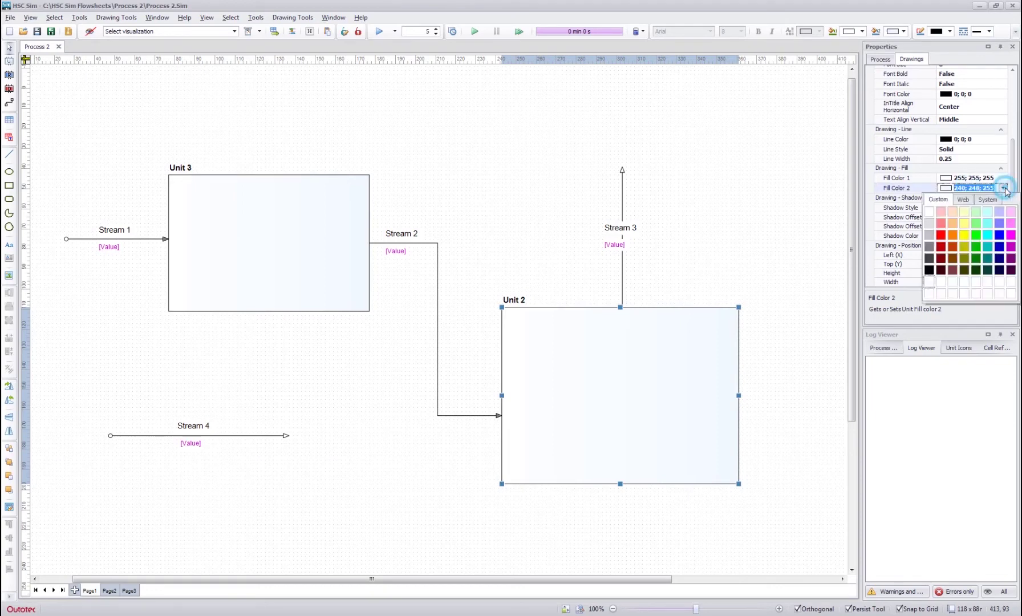
click(964, 212)
click(696, 129)
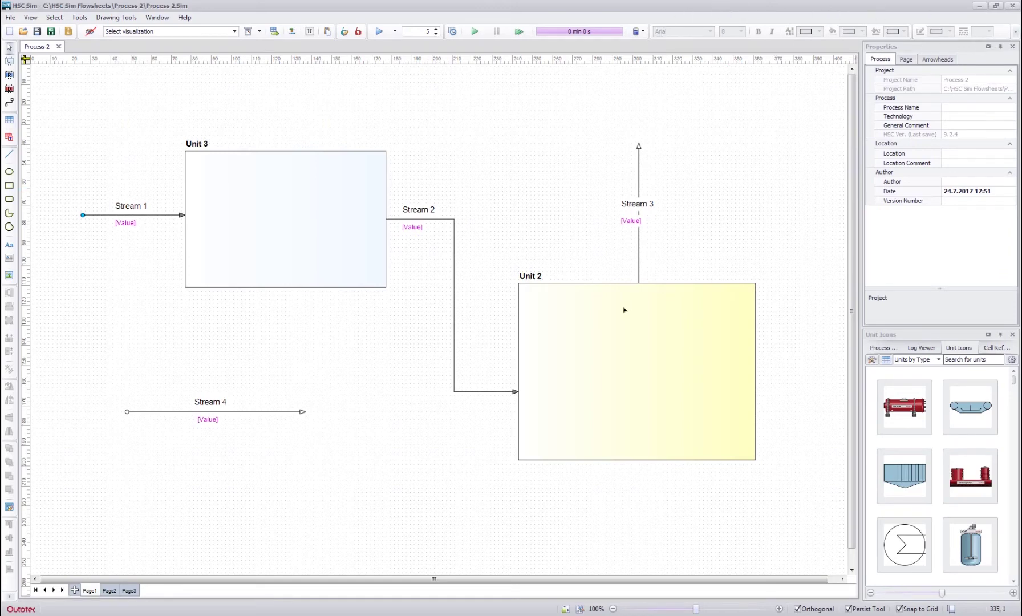
click(538, 302)
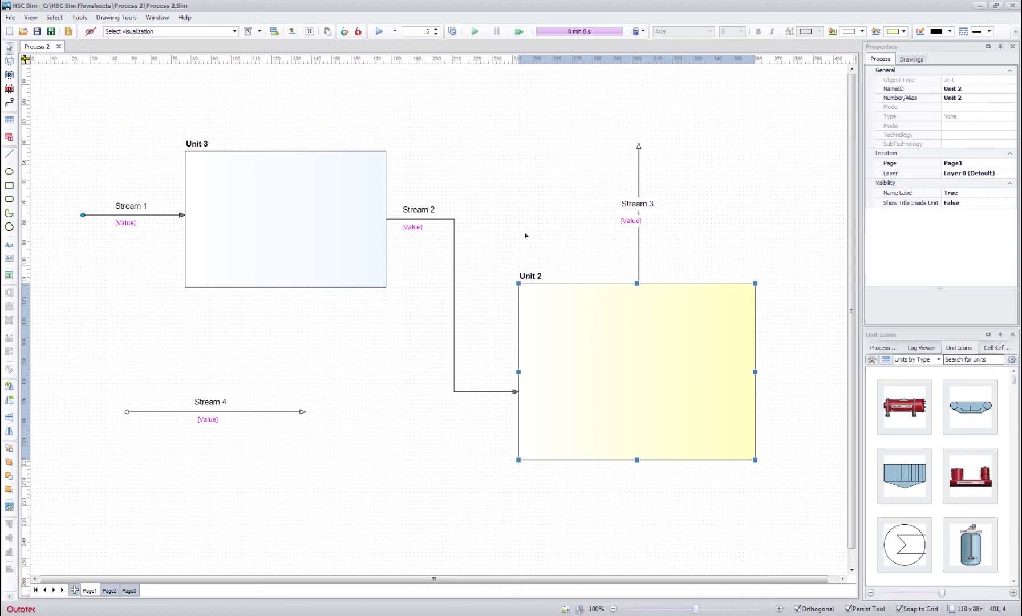
click(526, 275)
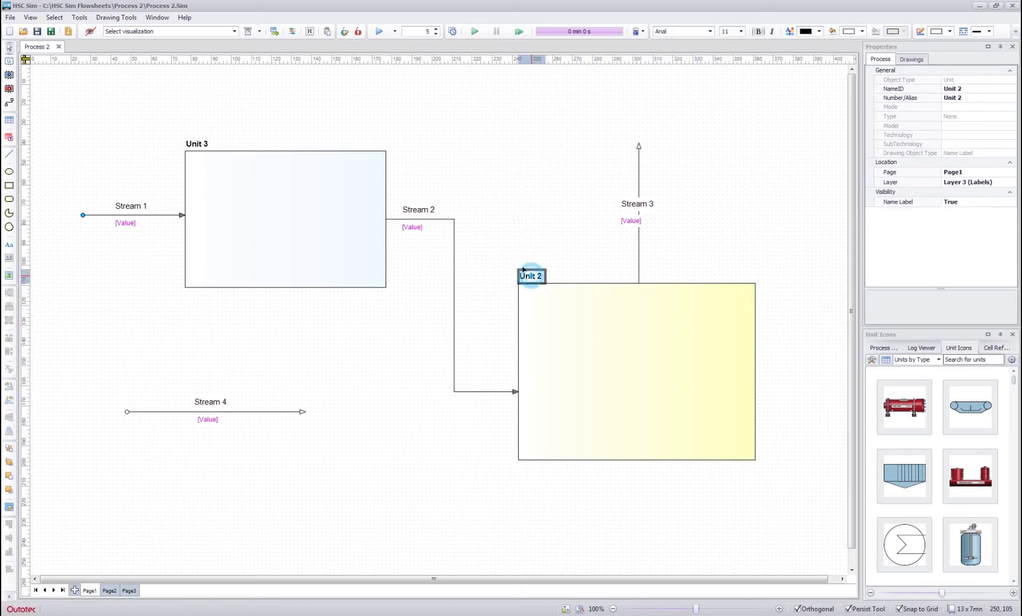
click(741, 32)
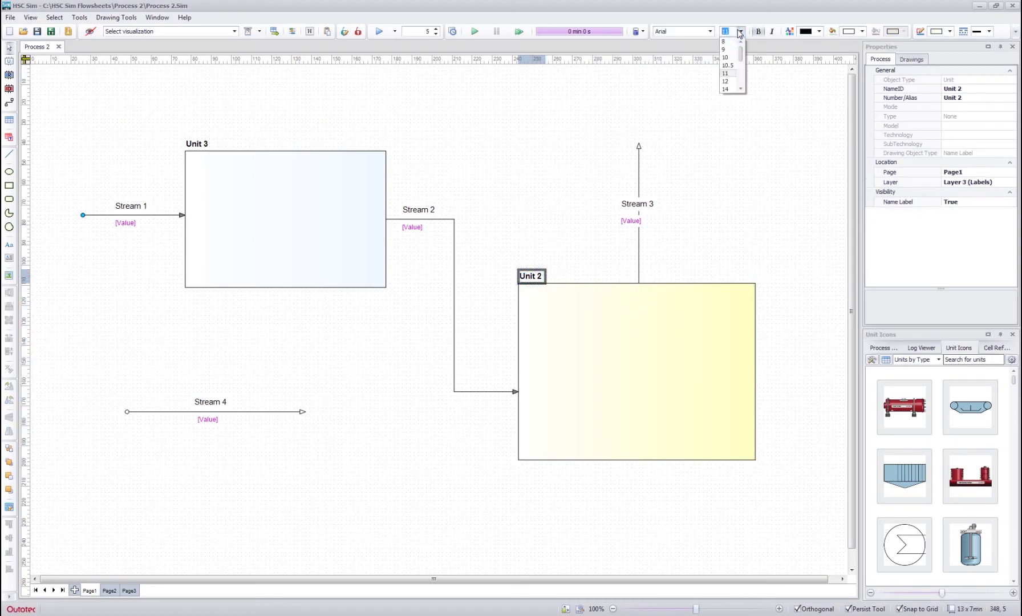
click(730, 81)
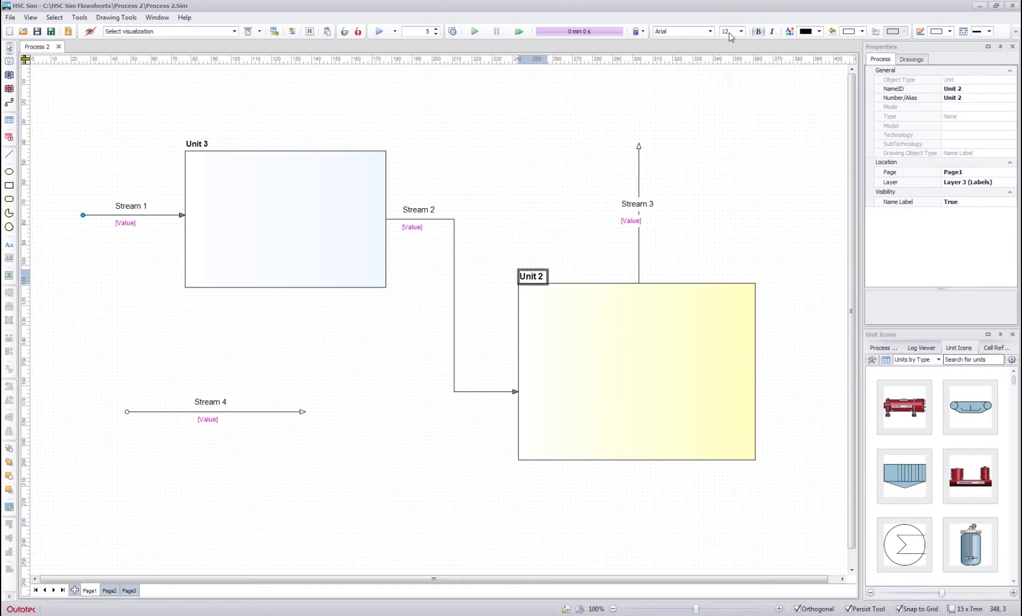
click(741, 31)
click(730, 72)
- Assign Electric_Ladle.jpg from the Units\Iron-Steel folder as Unit 2's unit image
click(538, 175)
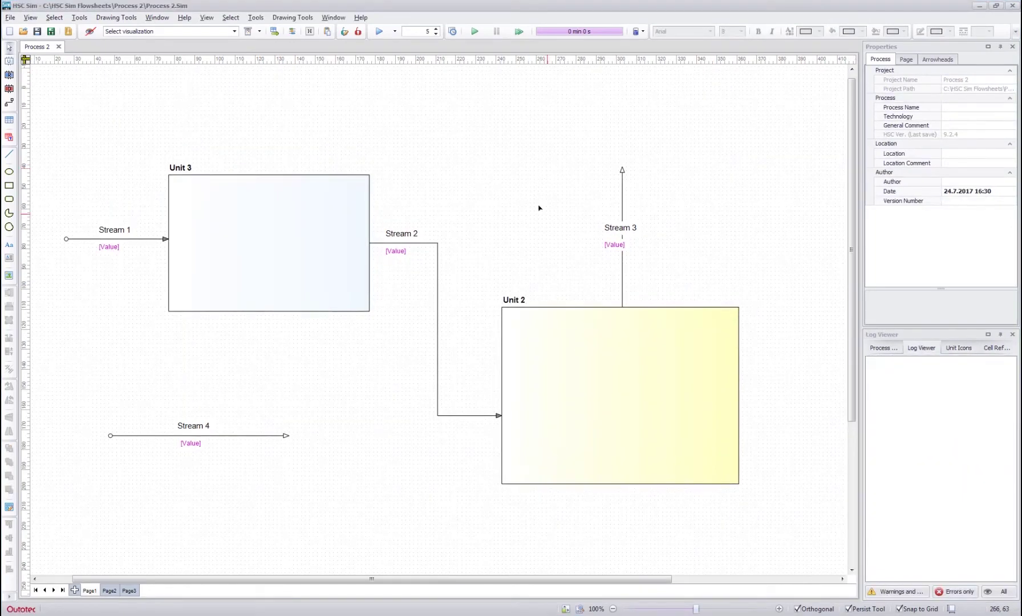
click(552, 340)
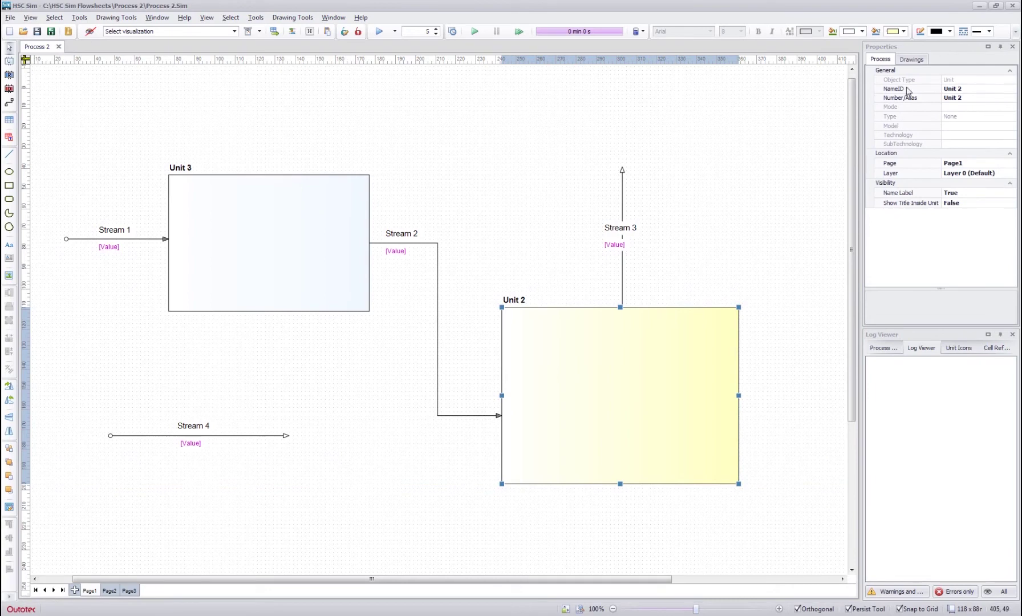
click(913, 59)
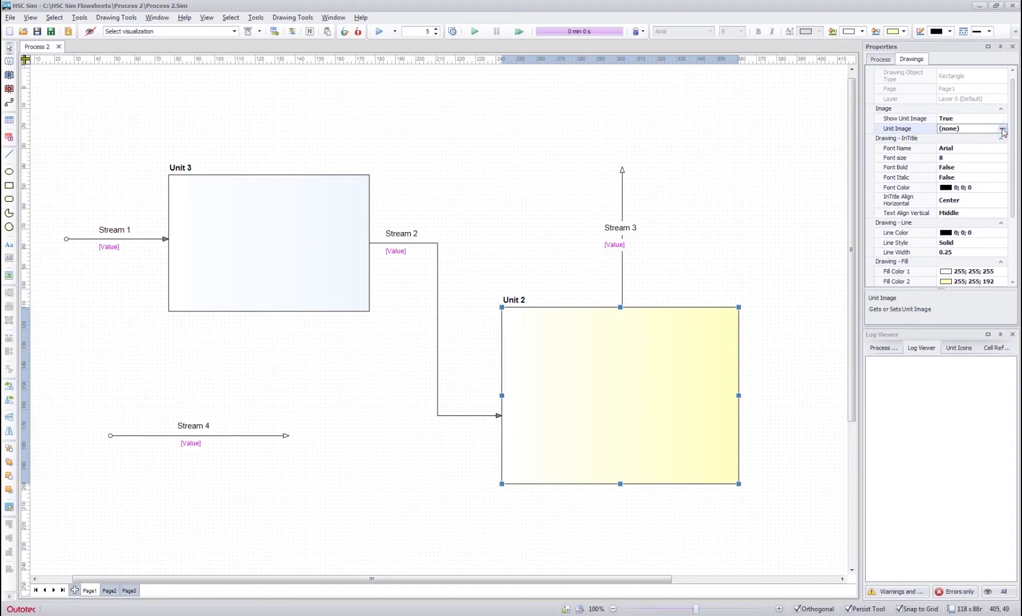
click(1003, 129)
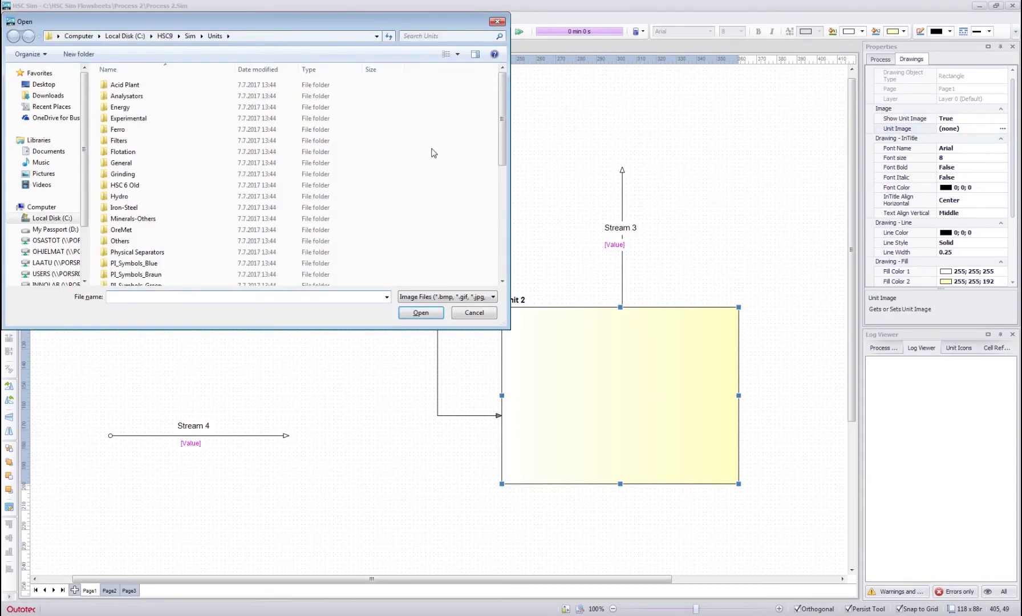
click(156, 130)
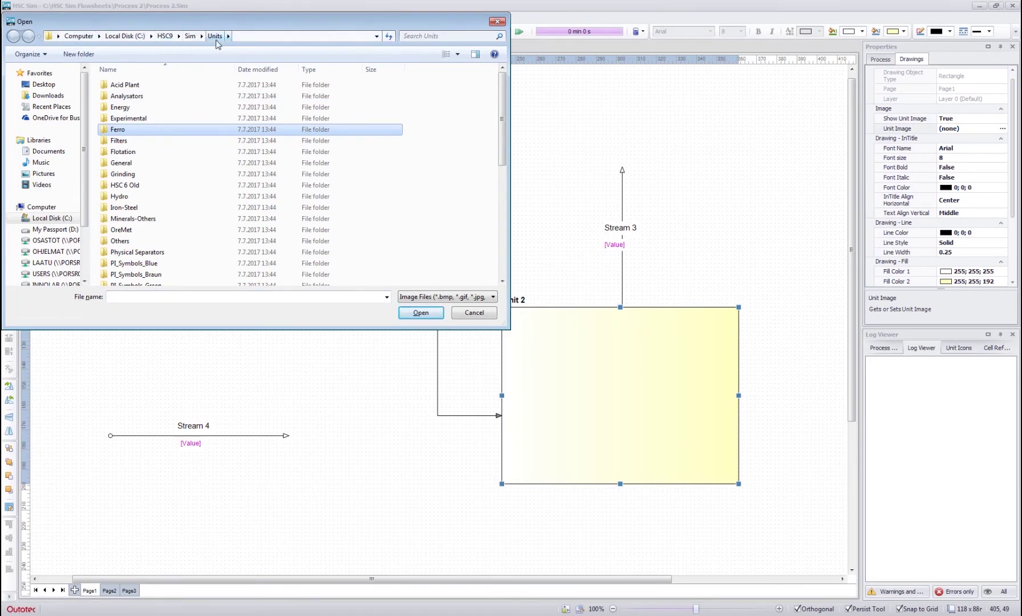
click(177, 181)
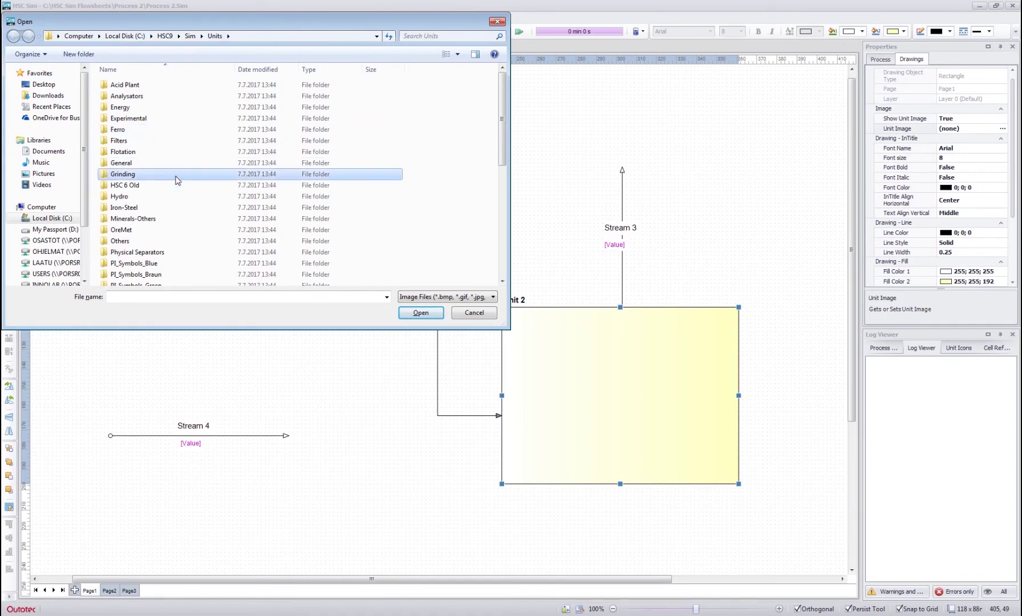
scroll(177, 181, down, 1)
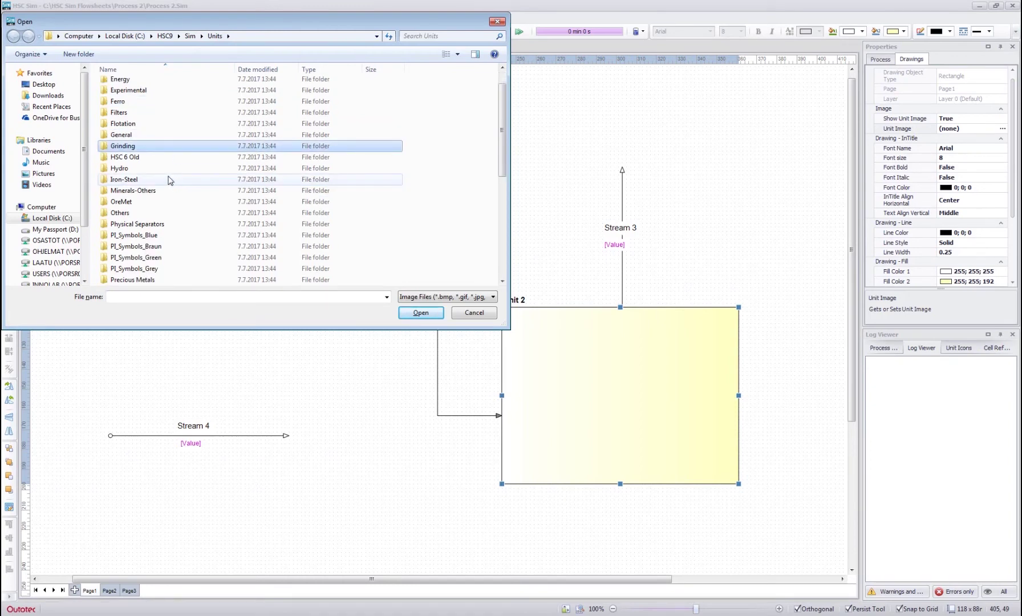
double_click(167, 184)
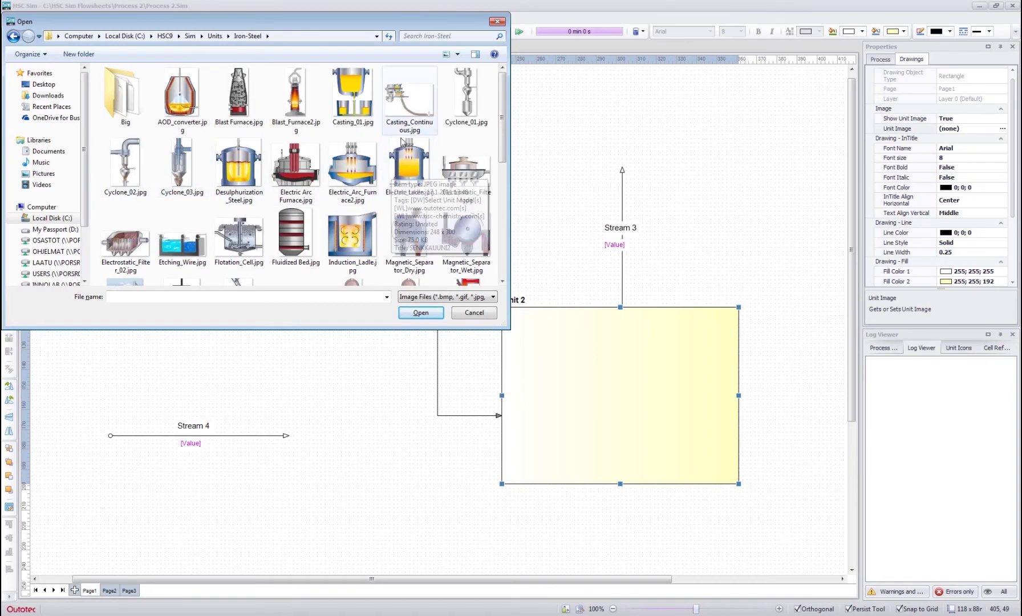
click(402, 177)
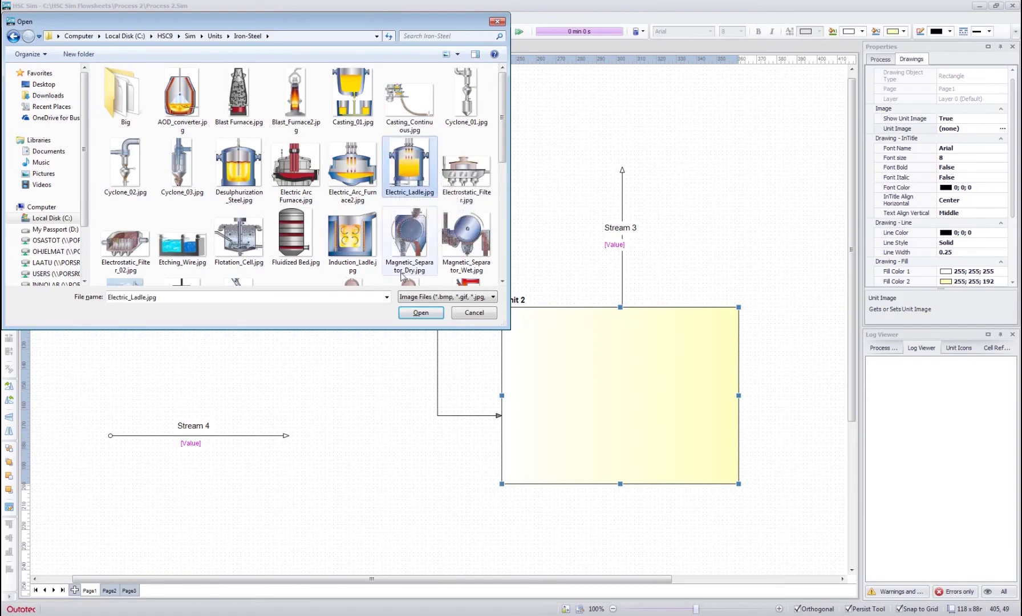
click(420, 313)
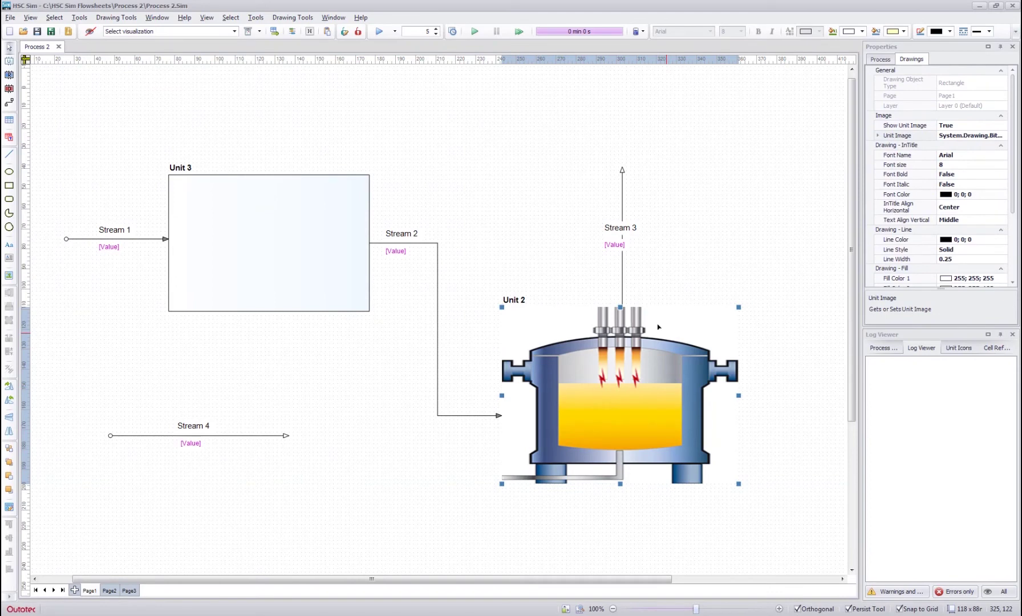
click(667, 252)
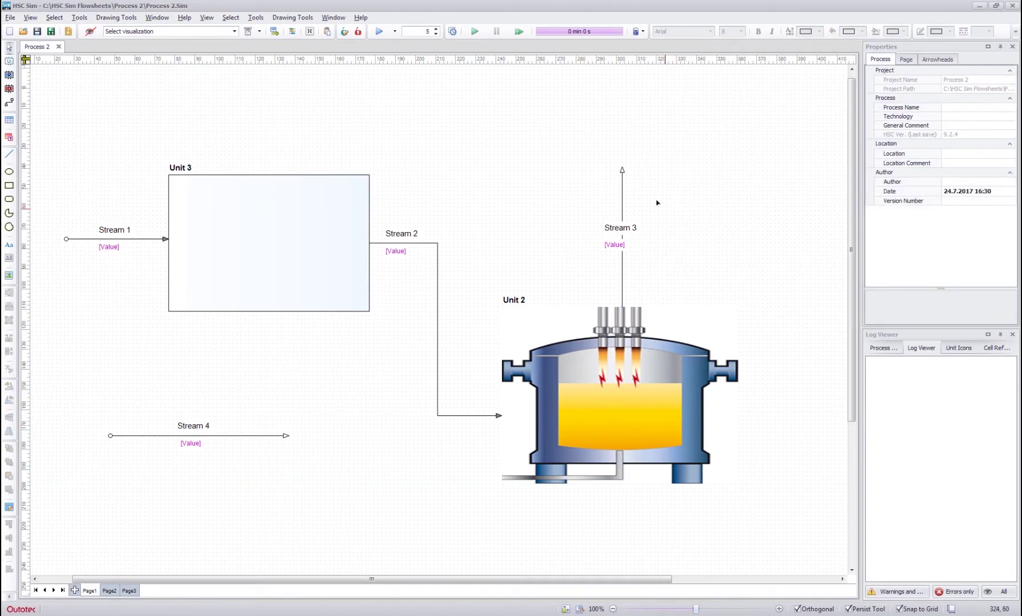
click(621, 365)
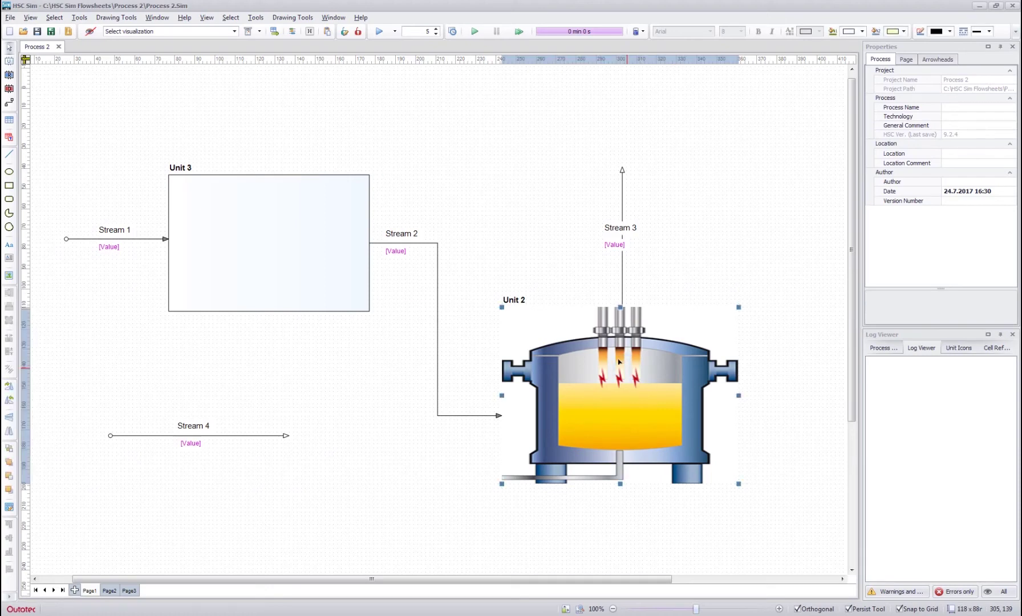
right_click(629, 372)
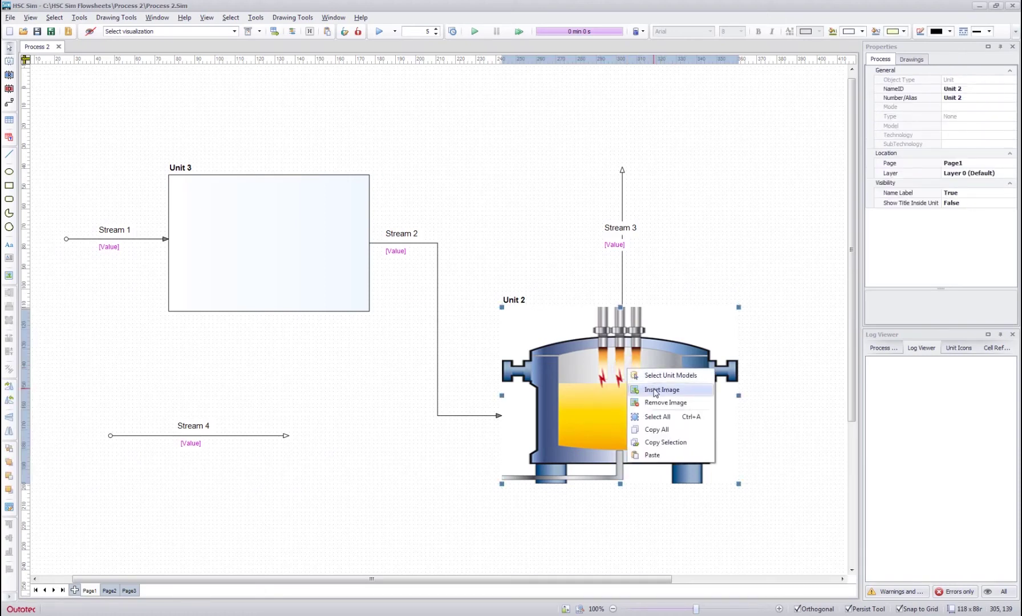
- Place a C-Plant 3x Shaft unit from the Unit Icons gallery above Stream 3
click(689, 252)
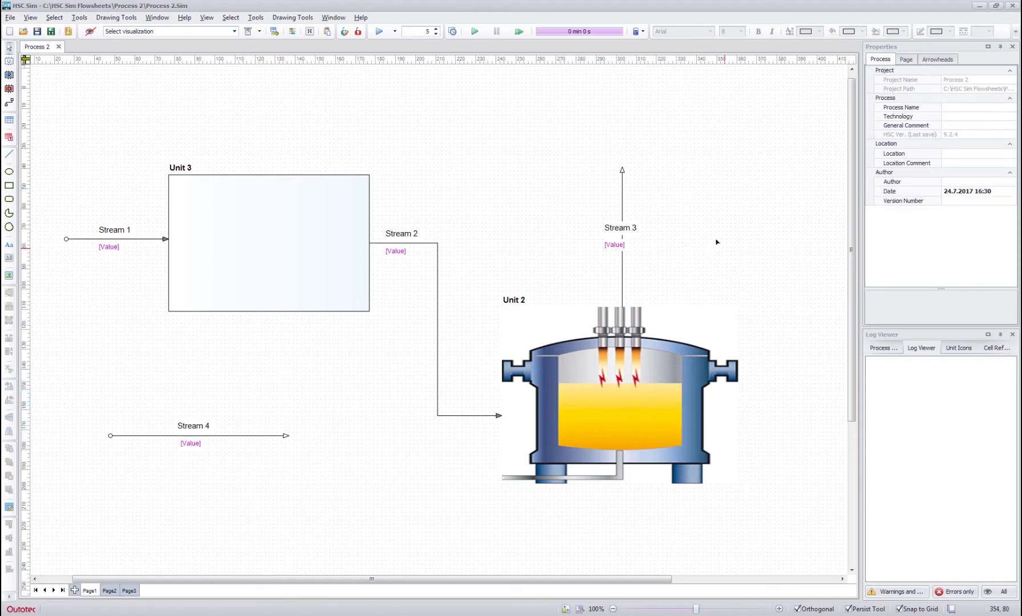
click(959, 348)
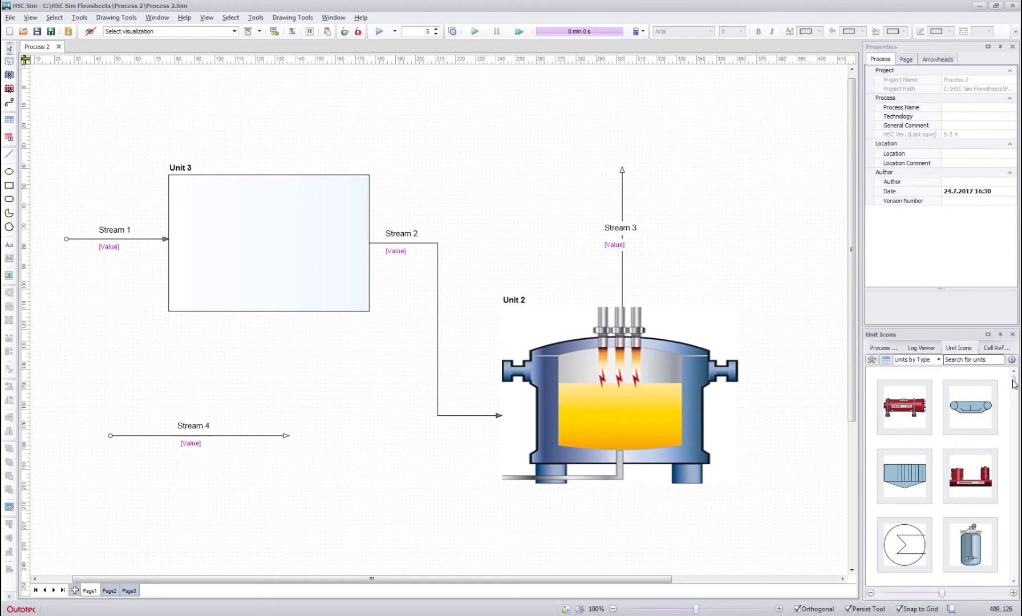
scroll(1013, 399, down, 5)
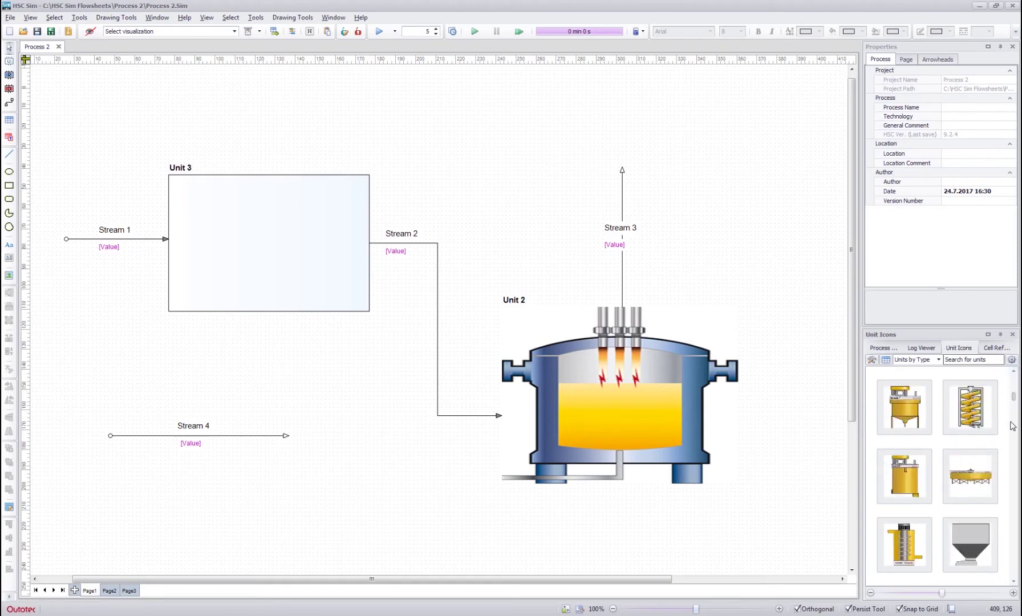
scroll(1012, 426, down, 5)
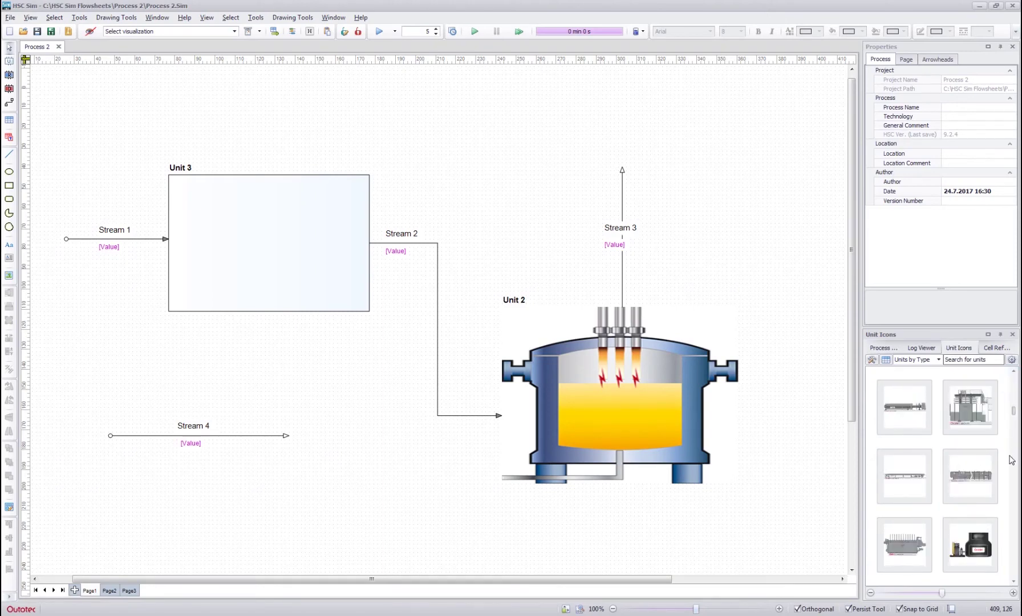
scroll(1012, 460, down, 3)
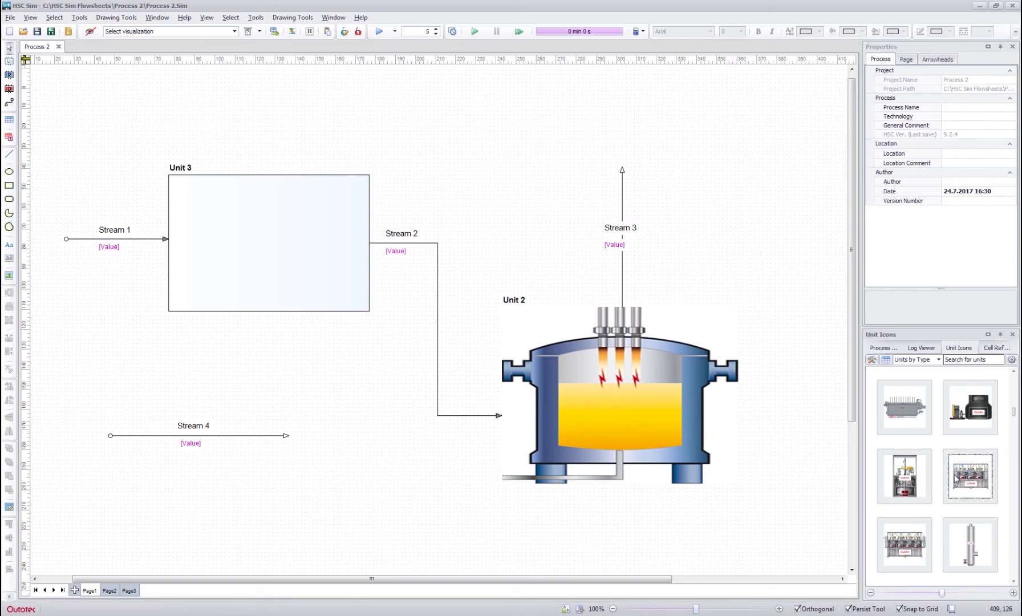
drag(408, 103, 581, 201)
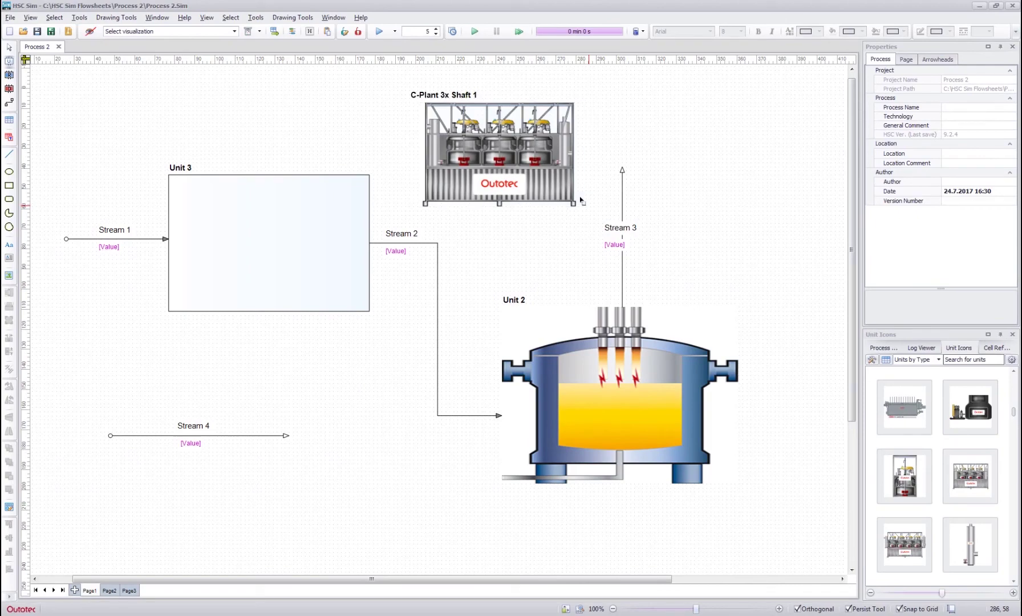
- Add a second C-Plant 3x Shaft unit to the right of Stream 3
key(Escape)
click(964, 478)
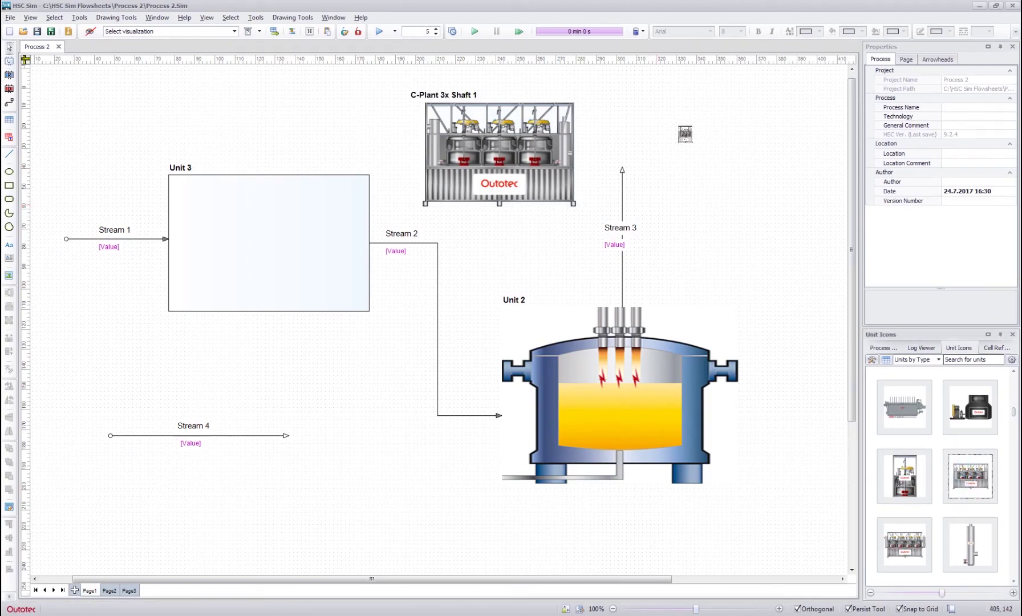
drag(667, 133, 798, 219)
click(745, 276)
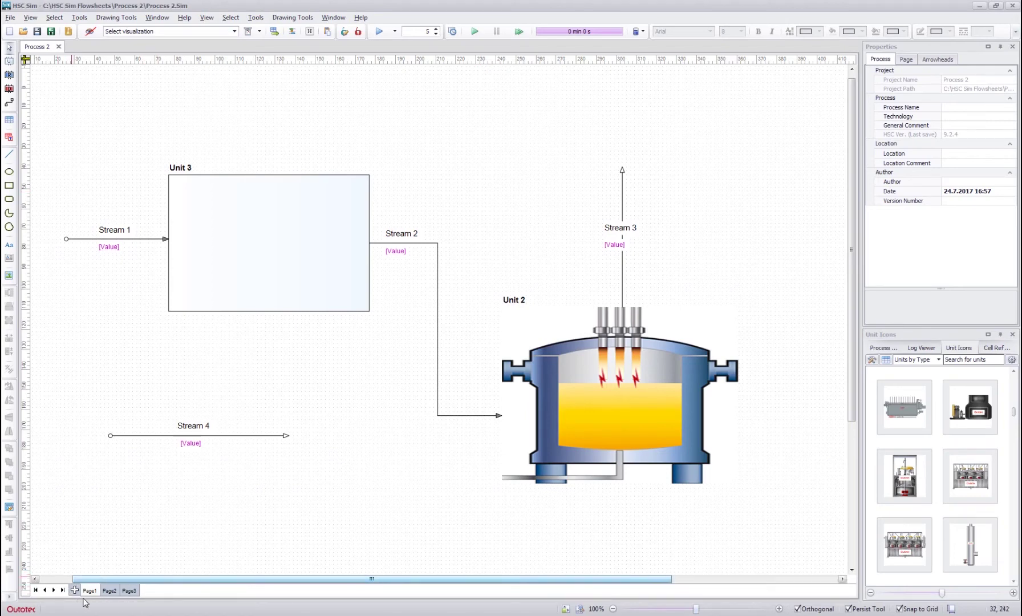
- Flip between the Page1 and Page2 tabs, ending on the empty Page2
click(111, 591)
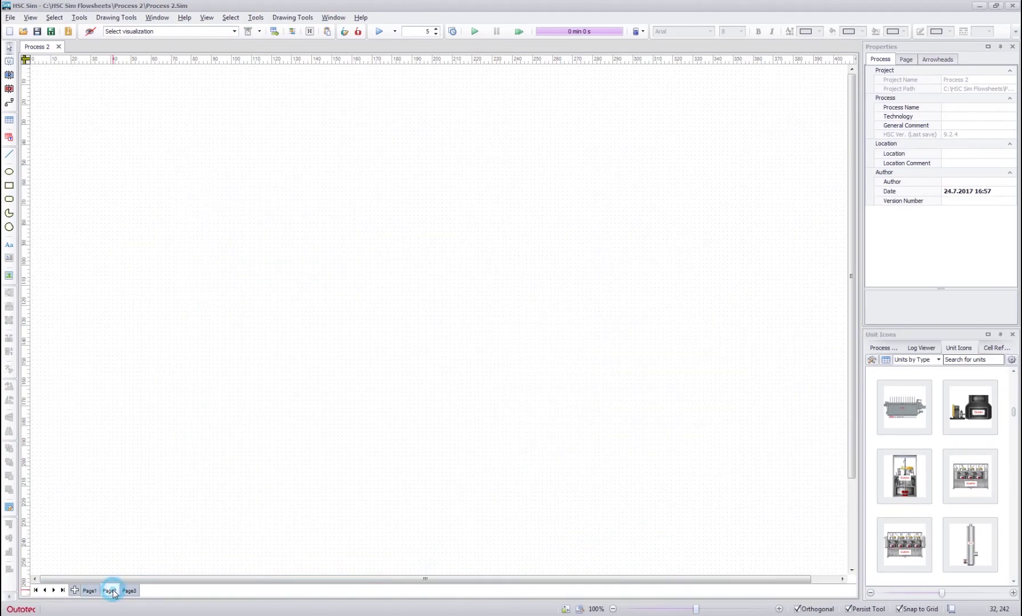
click(129, 591)
click(109, 591)
click(90, 591)
click(109, 591)
click(89, 591)
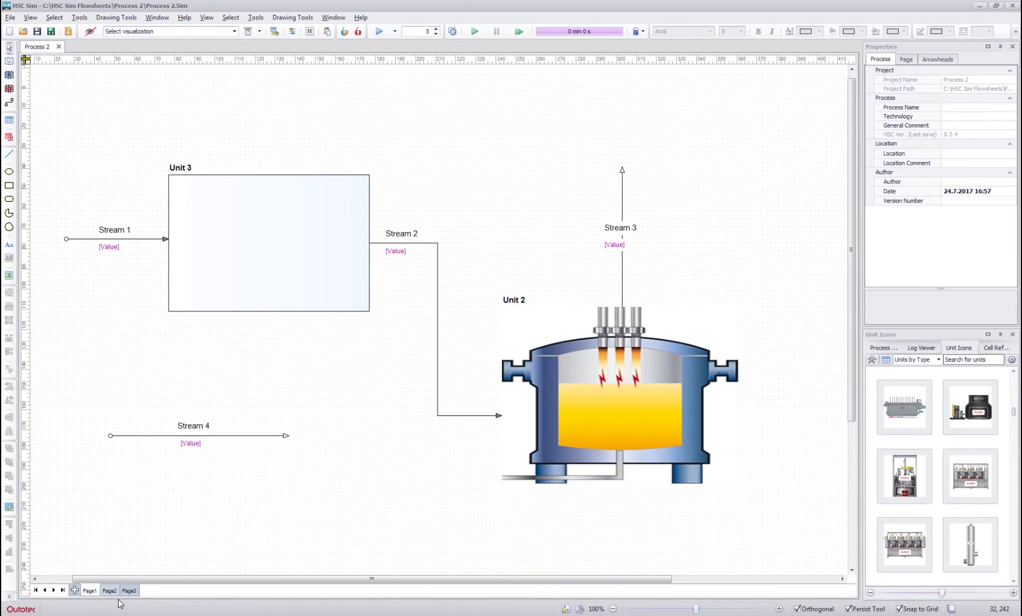
click(109, 591)
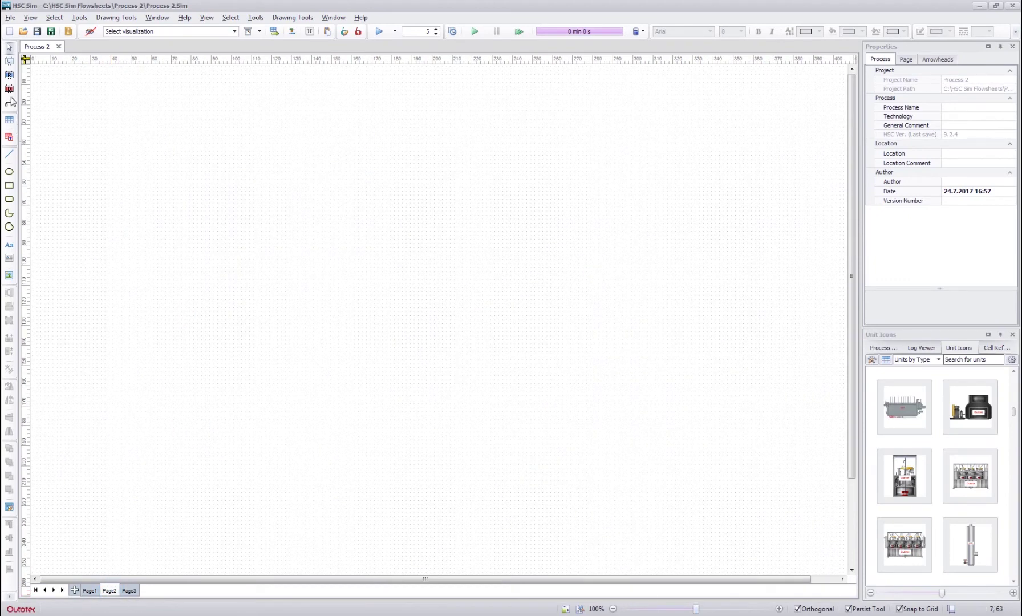
- Draw a new Unit 1 box on Page2, then return to Page1 and select Stream 1
click(9, 74)
drag(265, 195, 438, 324)
click(9, 47)
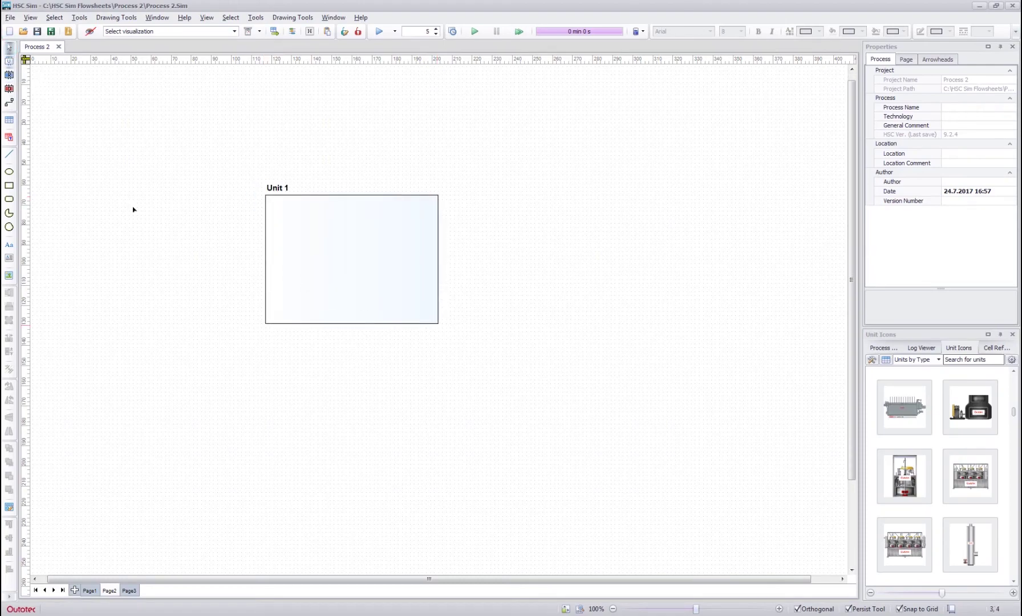
click(90, 591)
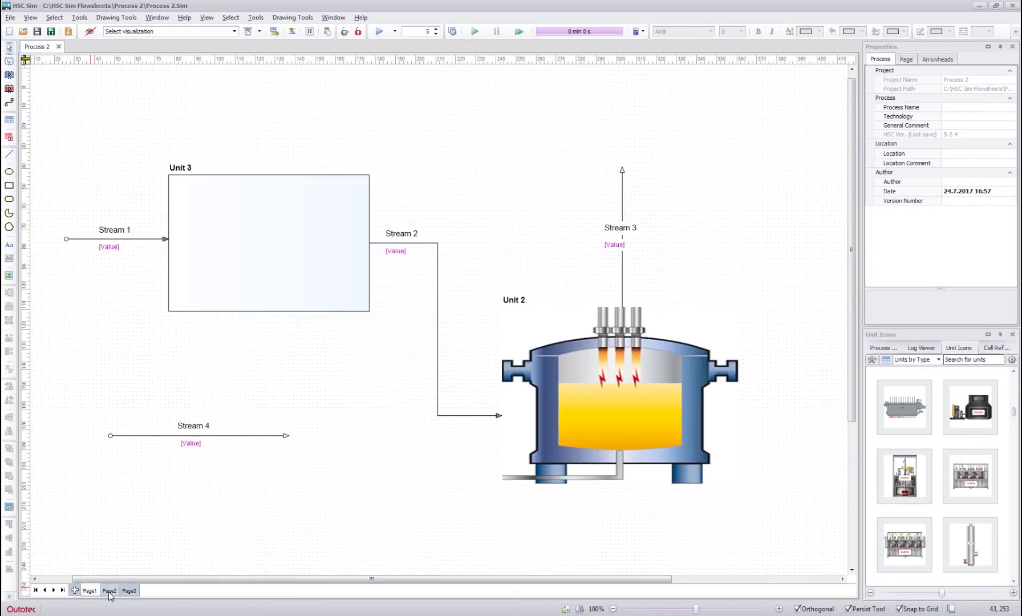
click(136, 238)
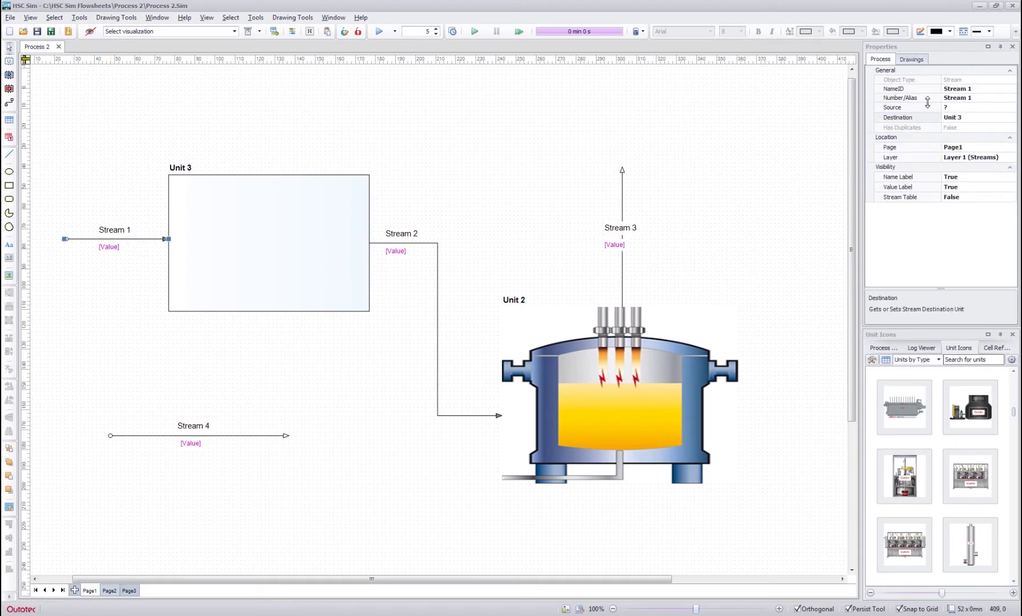
- Check Stream 1's destination options and leave it set to Unit 3
click(981, 118)
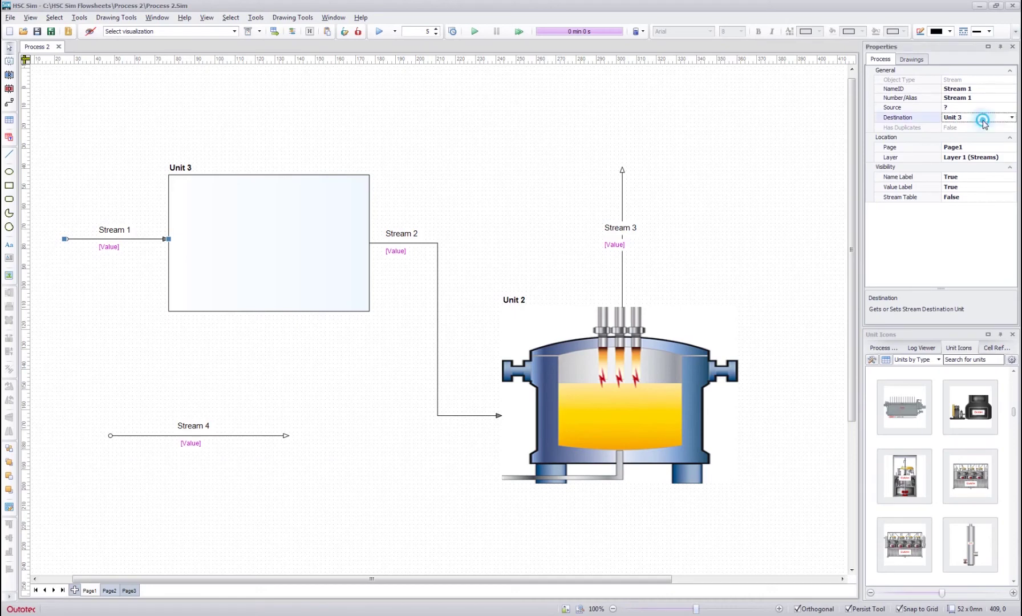
click(1012, 117)
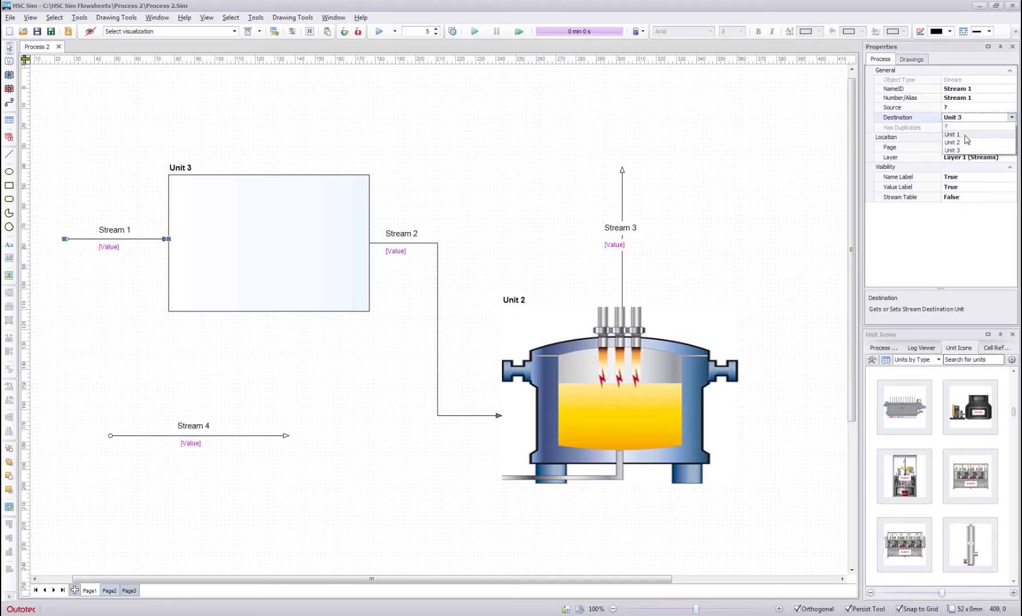
click(919, 110)
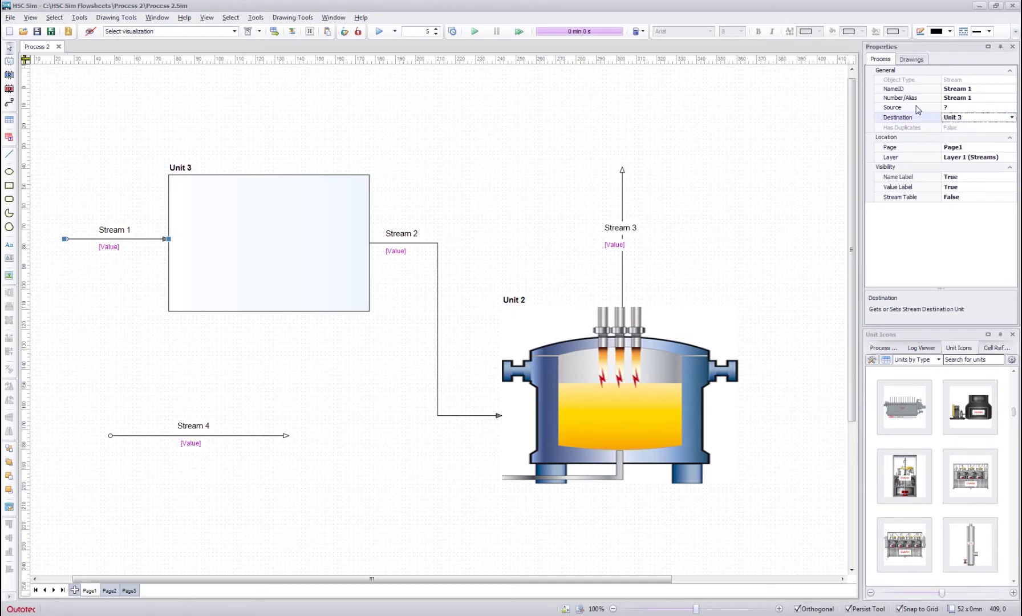
click(322, 121)
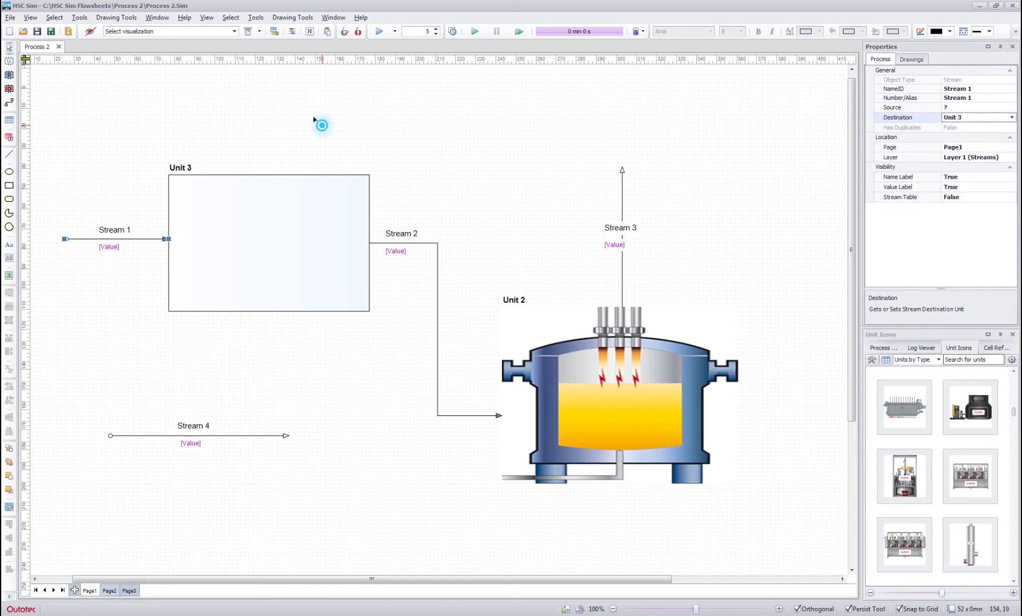
- Duplicate Stream 1 to Page2 and attach its start to Unit 1 as the source
click(142, 237)
right_click(144, 239)
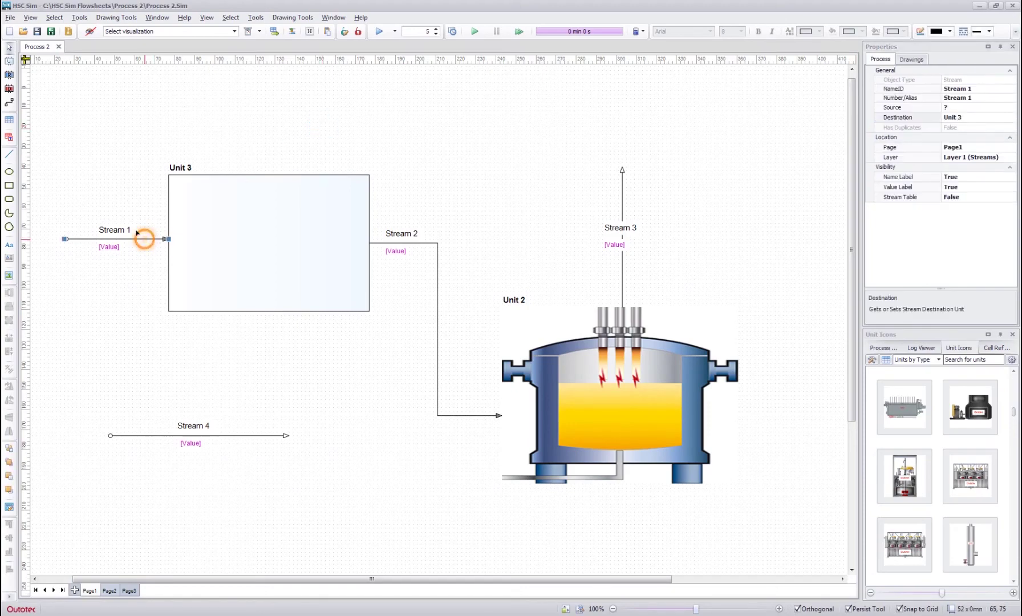
mouse_move(164, 246)
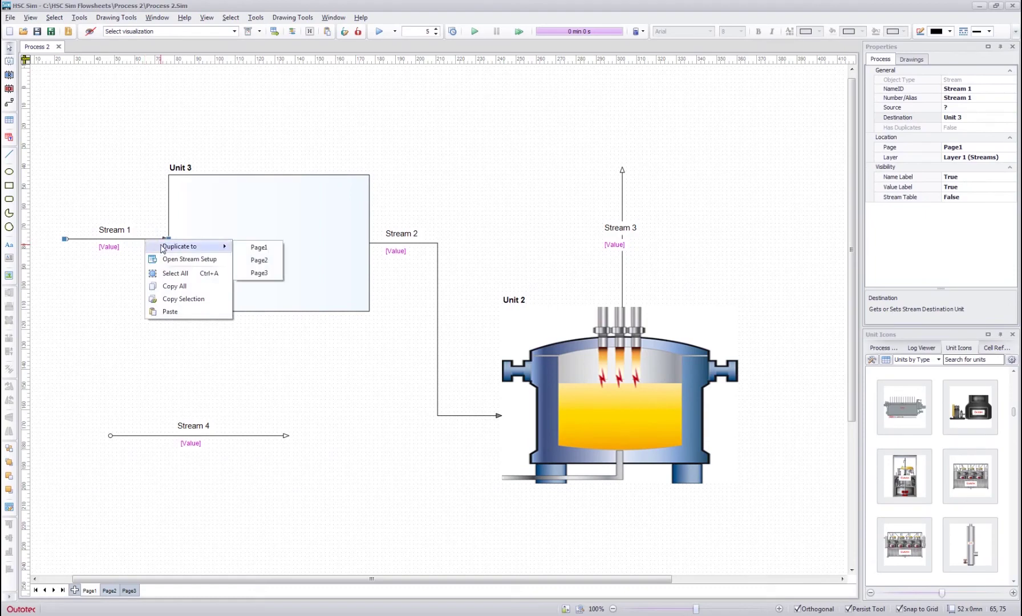
click(259, 260)
click(109, 591)
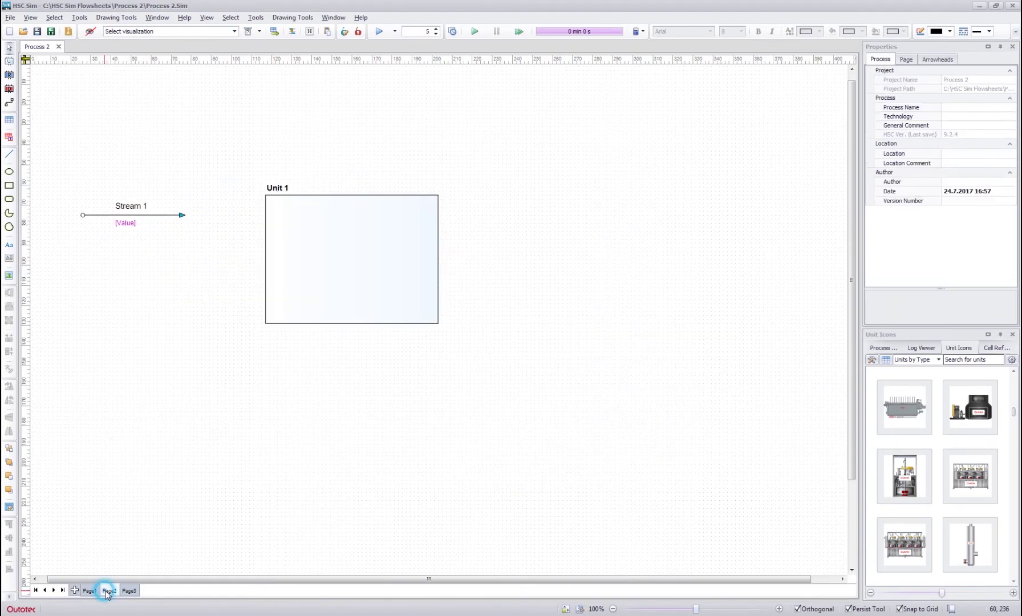
drag(154, 206, 508, 246)
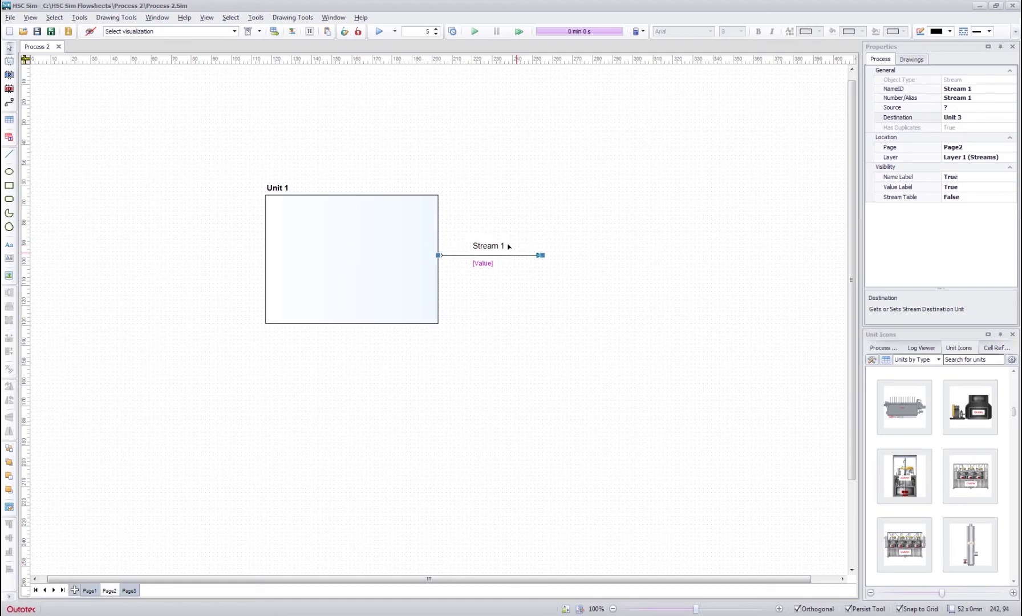
drag(508, 246, 509, 246)
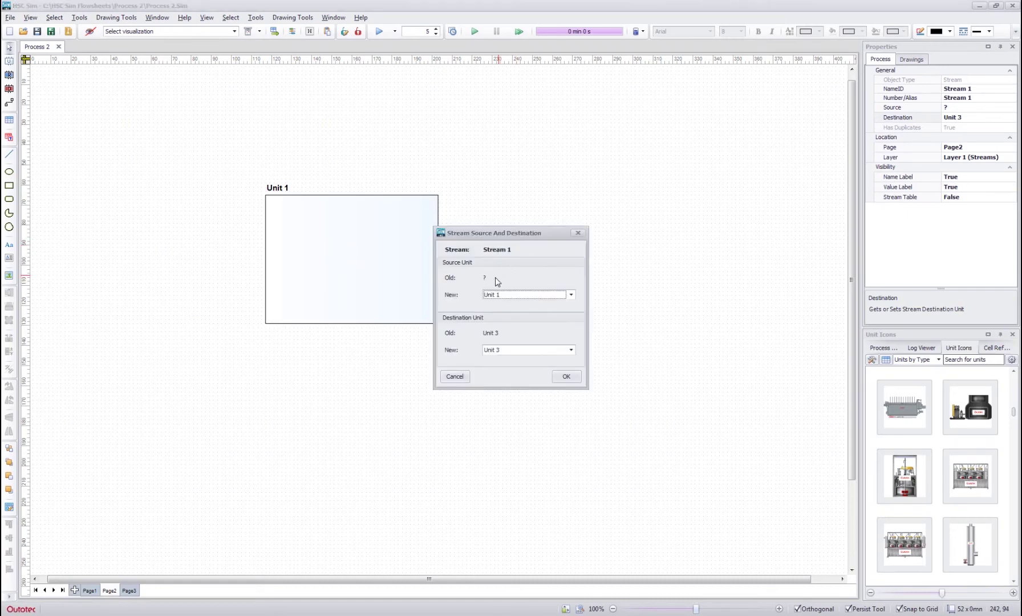
click(566, 378)
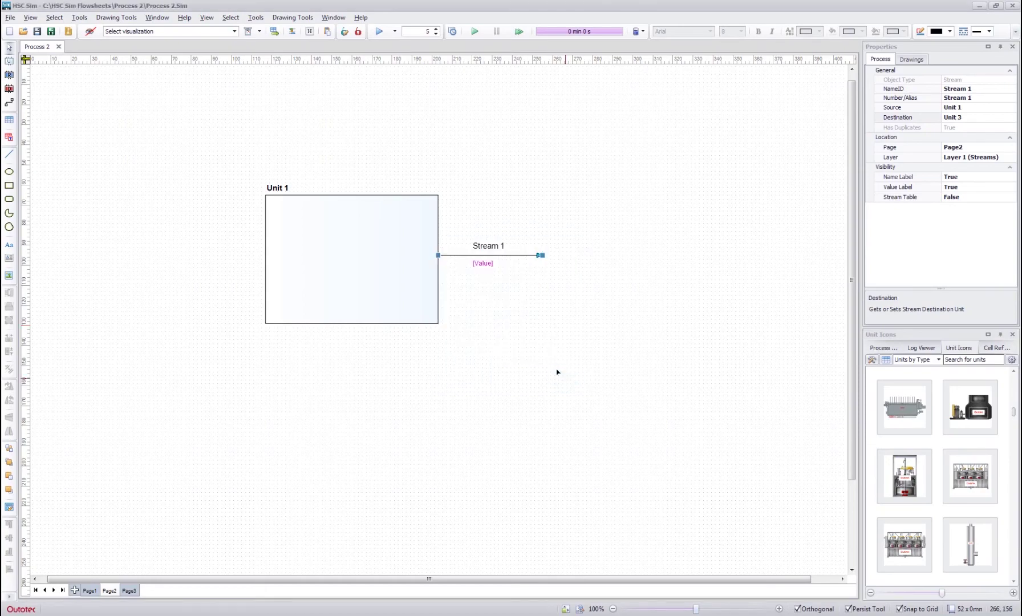
click(90, 591)
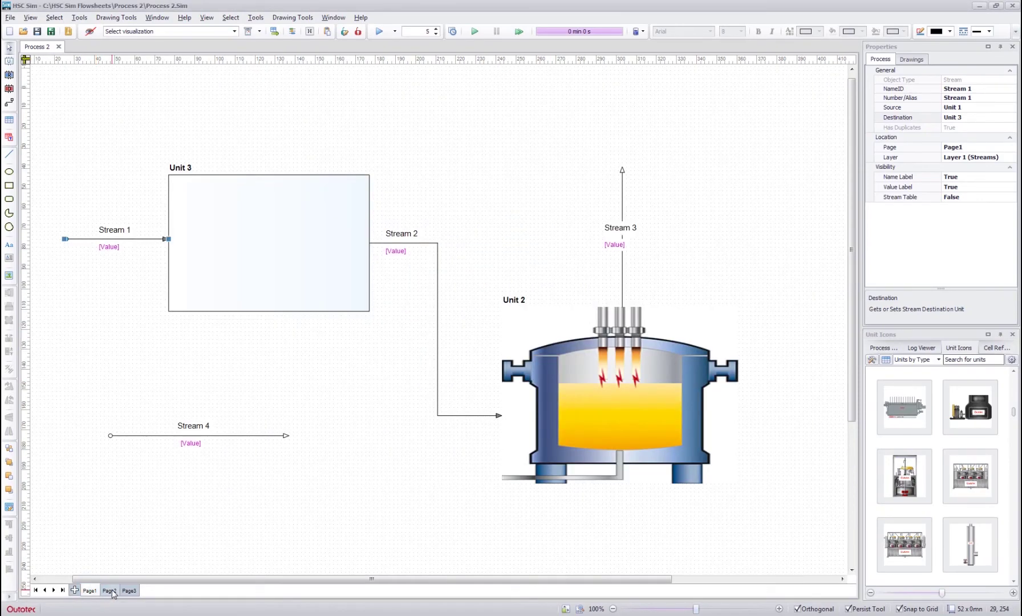
click(110, 591)
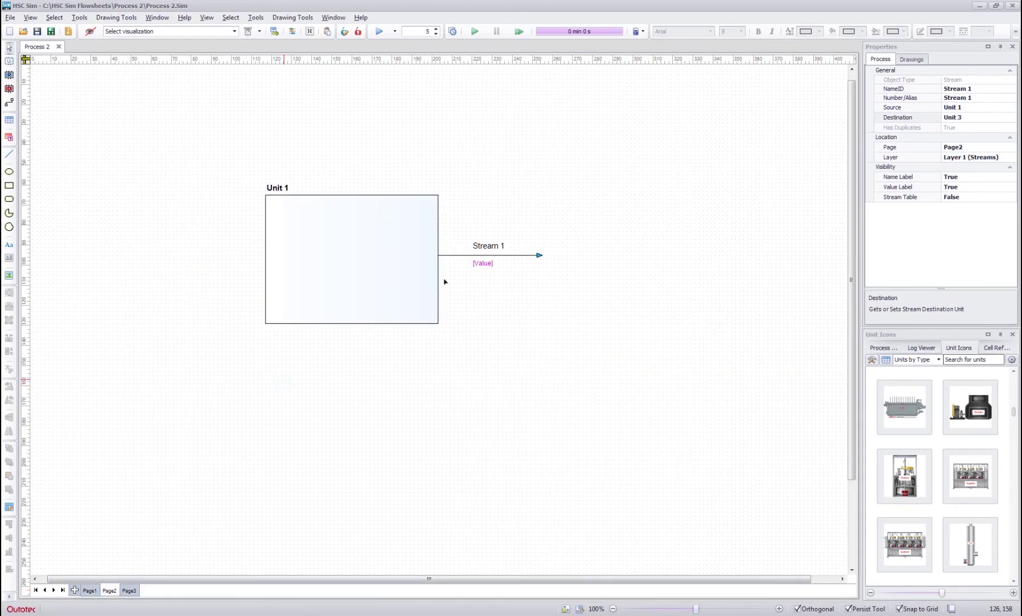
click(89, 591)
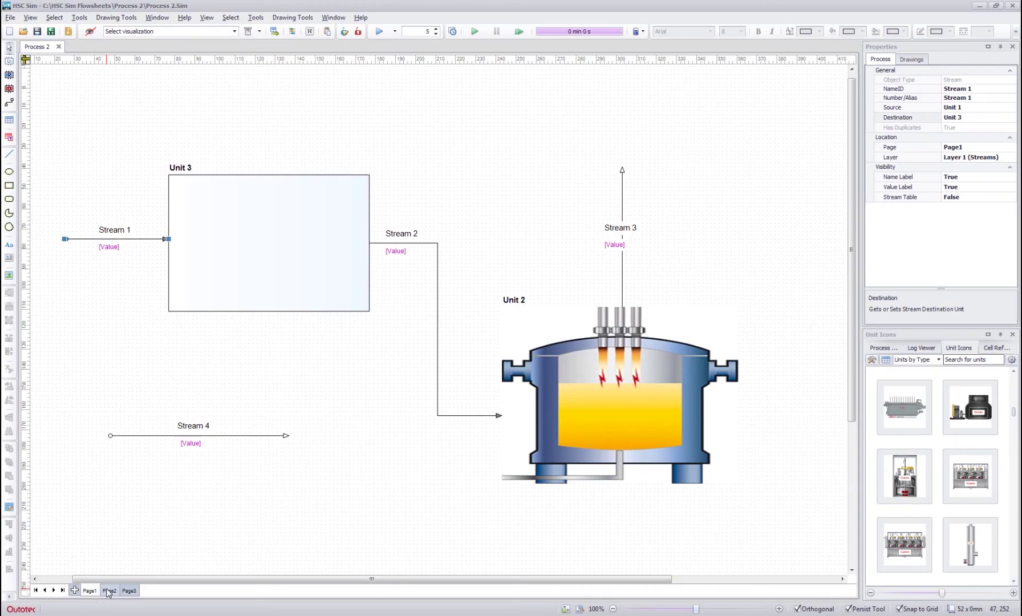
click(109, 591)
click(357, 254)
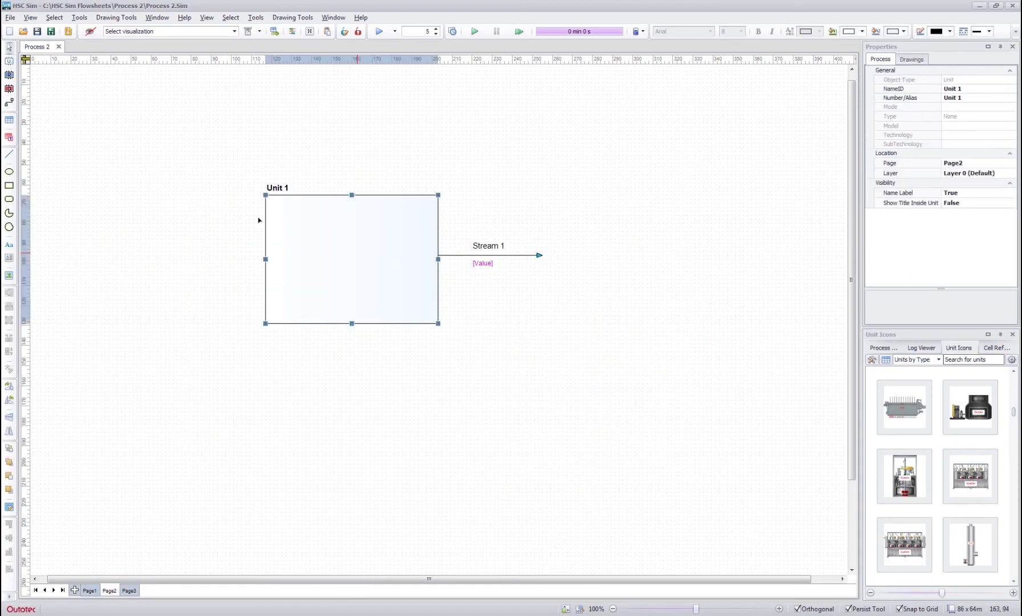
click(451, 255)
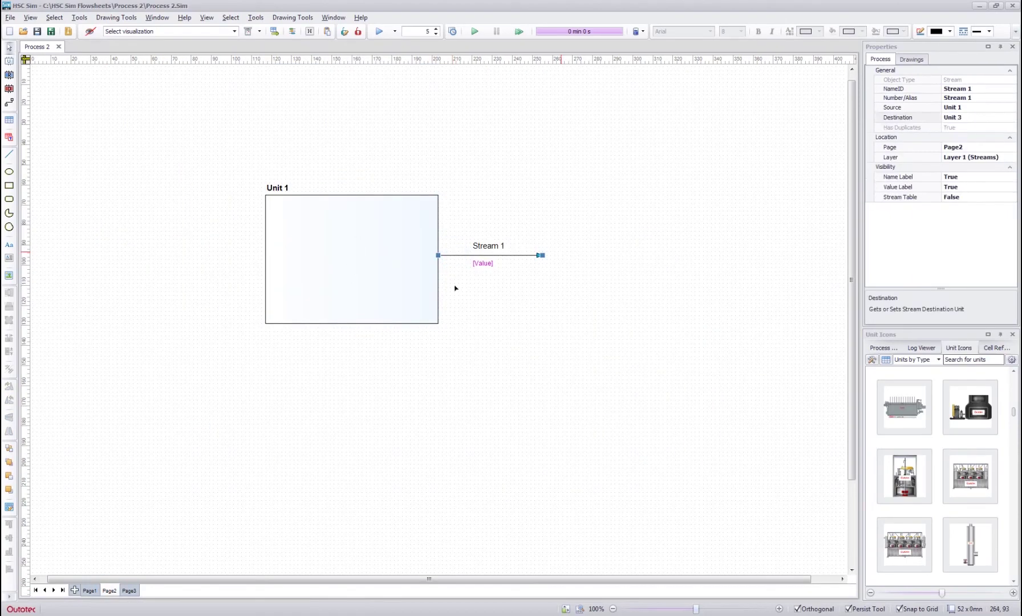
click(87, 591)
click(230, 207)
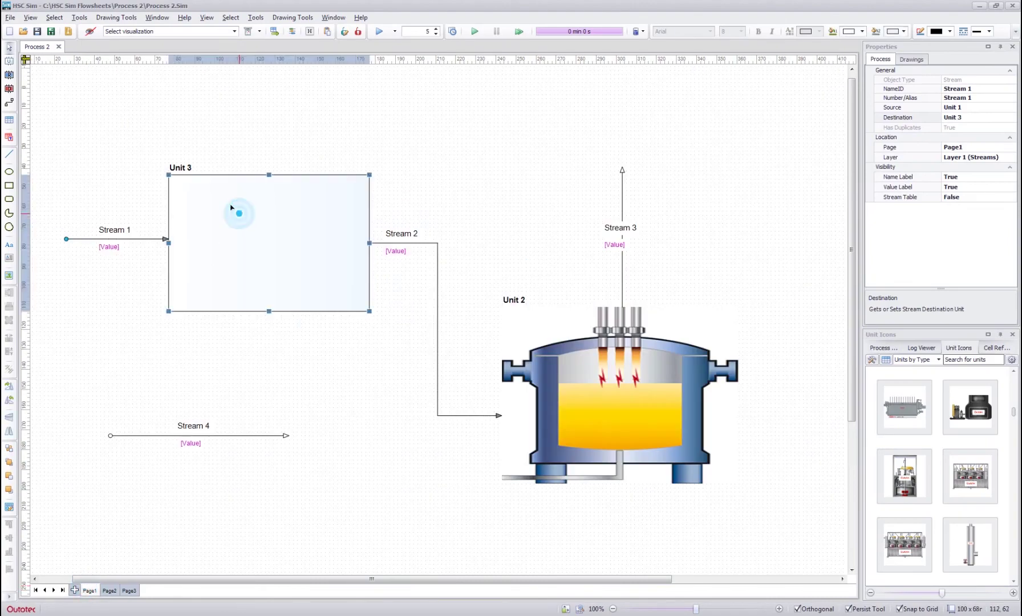
click(313, 391)
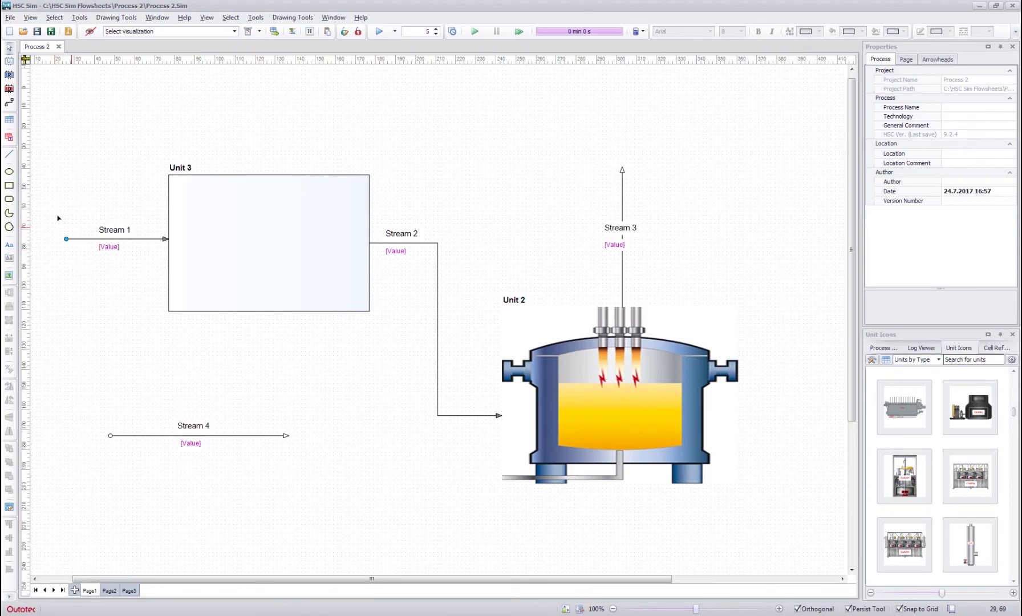
click(108, 591)
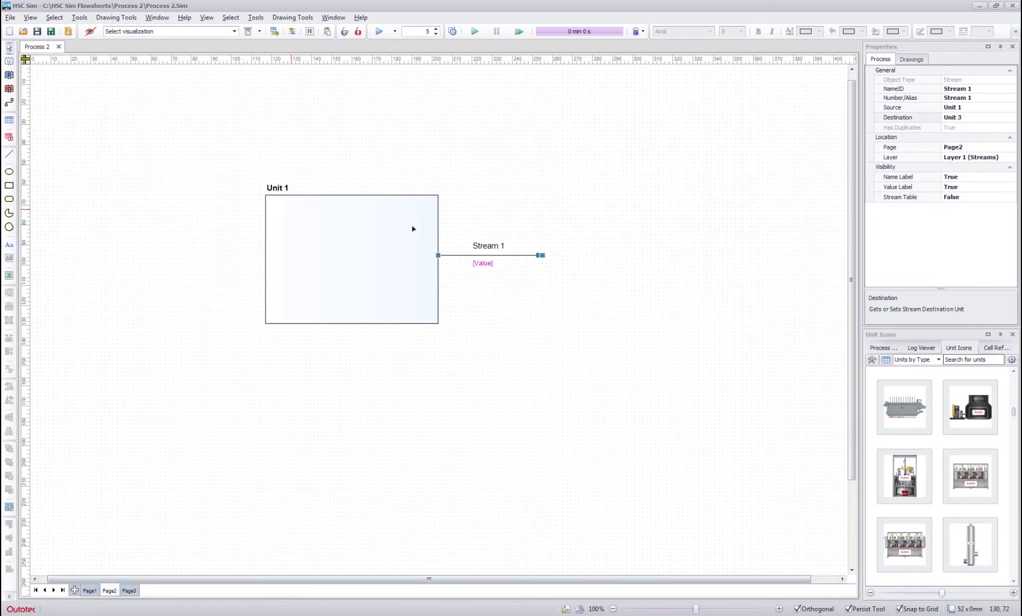
click(489, 292)
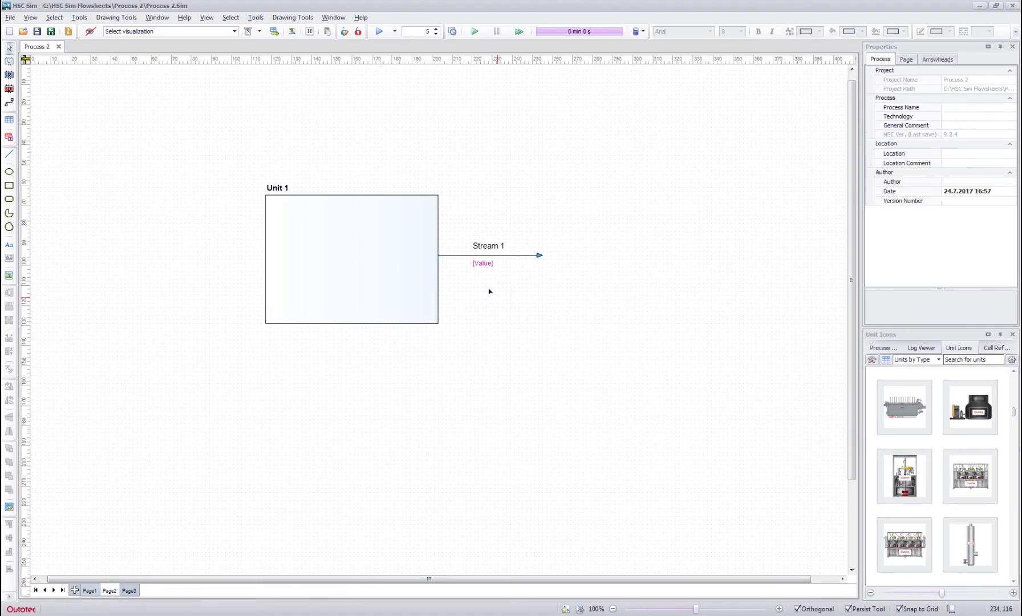
- Check Stream 1's Page property, keep it on Page2, and deselect the stream
click(452, 248)
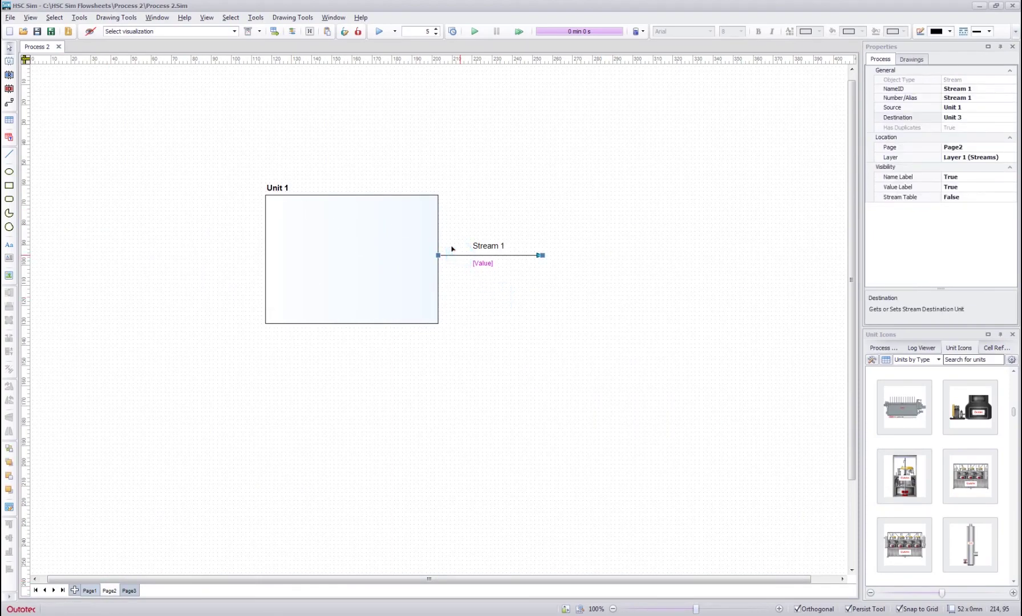
click(1012, 148)
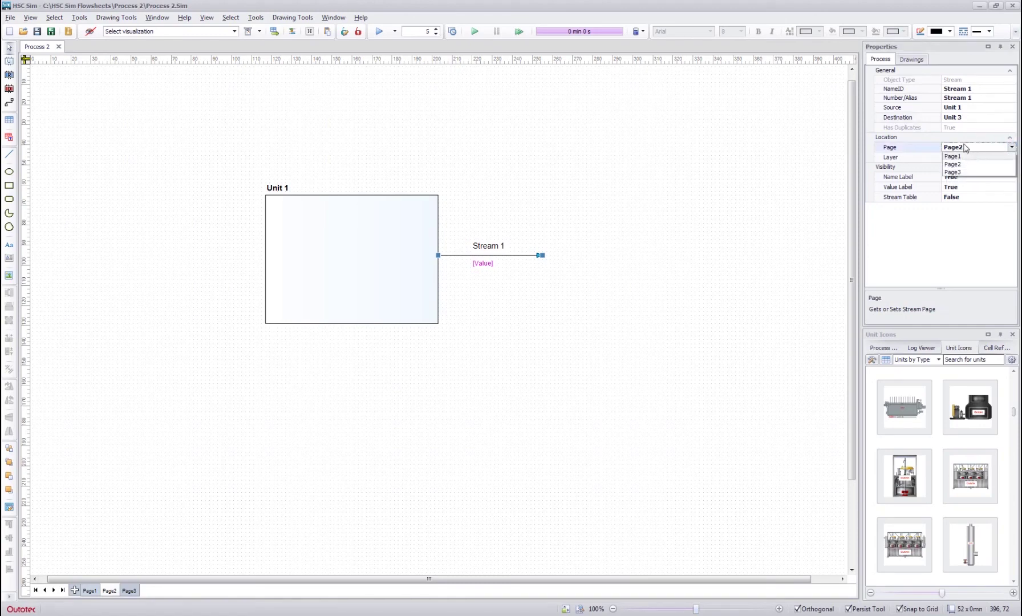
click(961, 165)
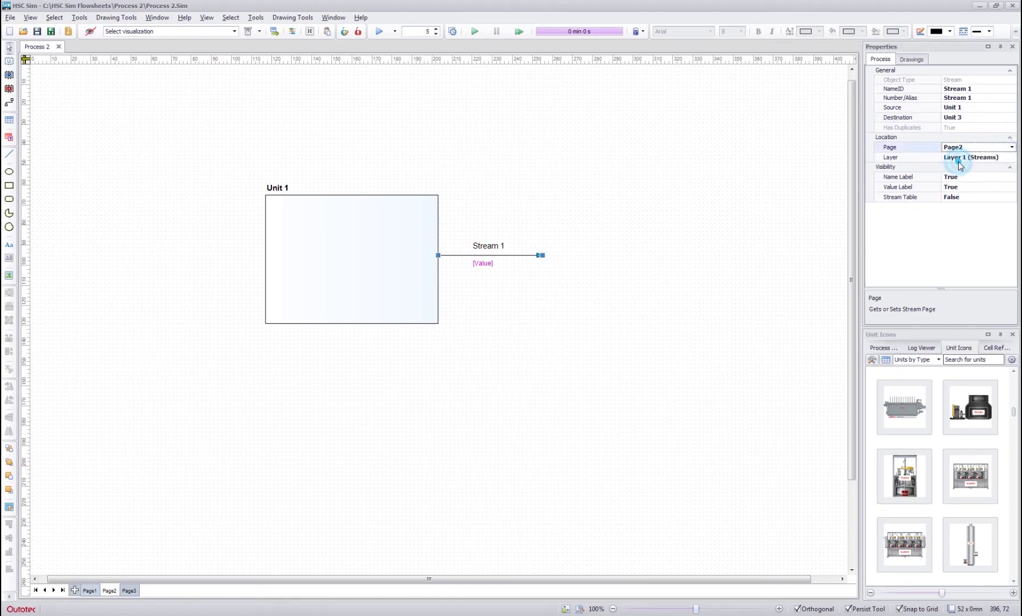
click(658, 156)
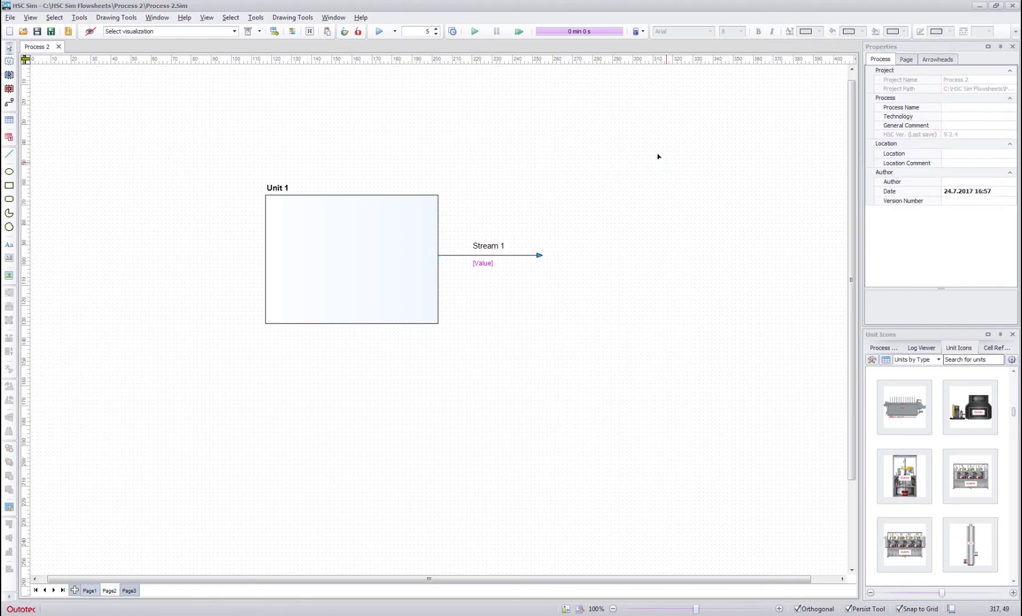